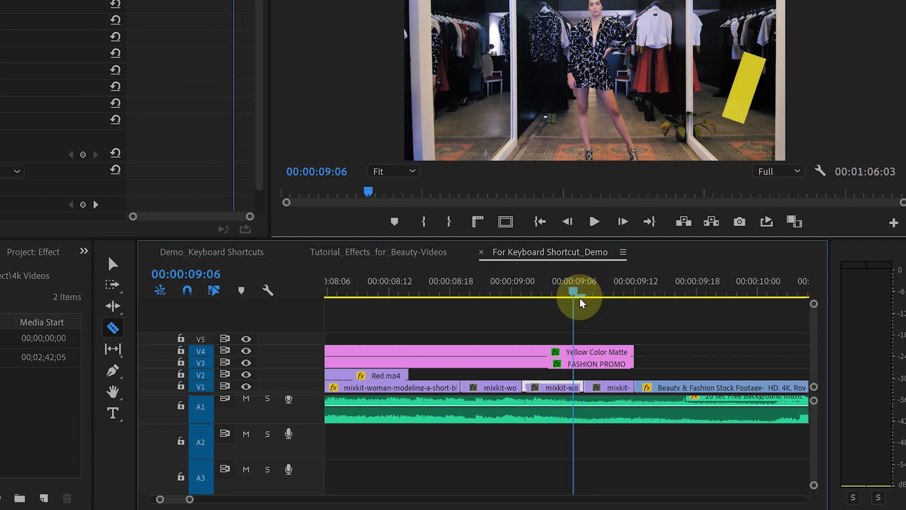
Undo the razor cut in the mixkit-woman-modeling clip on V1
{"action": "key", "text": "v"}
{"action": "left_click", "coordinate": [598, 359]}
{"action": "key", "text": "ctrl+z"}
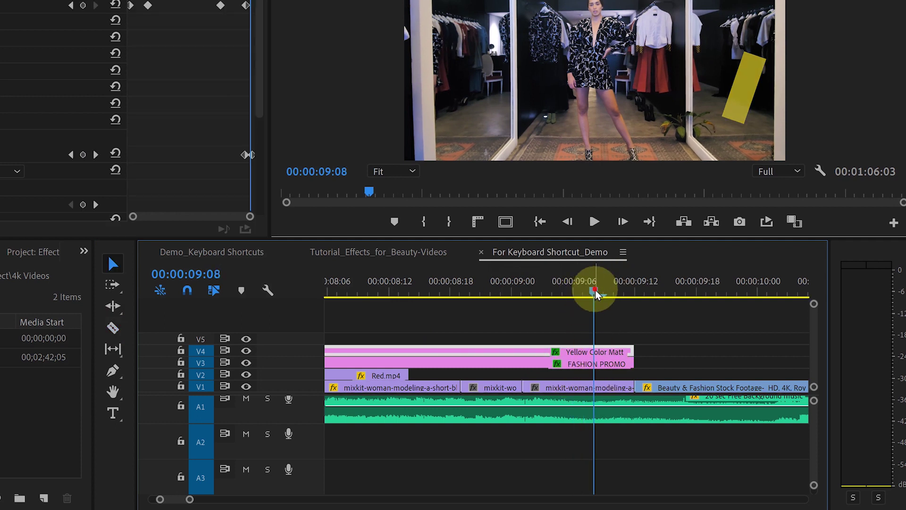
Try splitting only the selected mixkit-woman-modeling-a-short-black-dress clip on V1 at 00:00:09:07 with Add Edit
{"action": "left_click", "coordinate": [590, 389]}
{"action": "key", "text": "ctrl+k"}
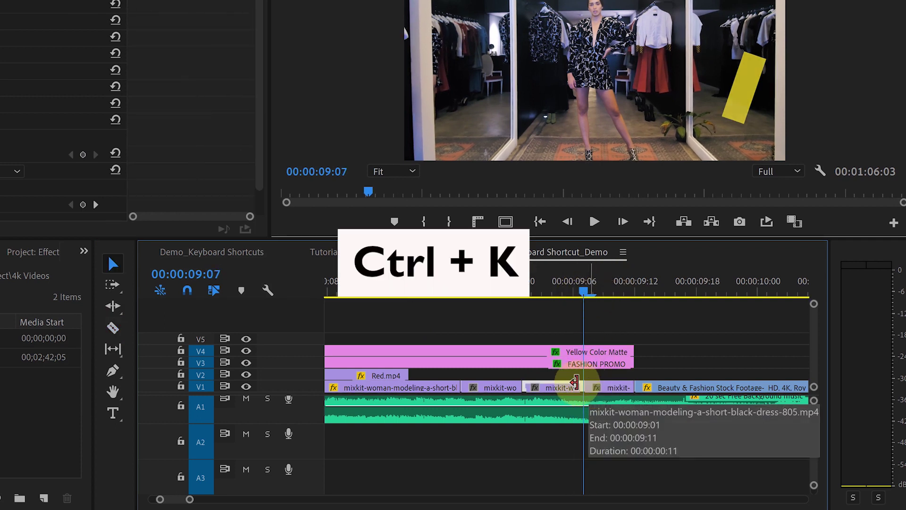
{"action": "left_click_drag", "start_coordinate": [583, 291], "coordinate": [584, 318]}
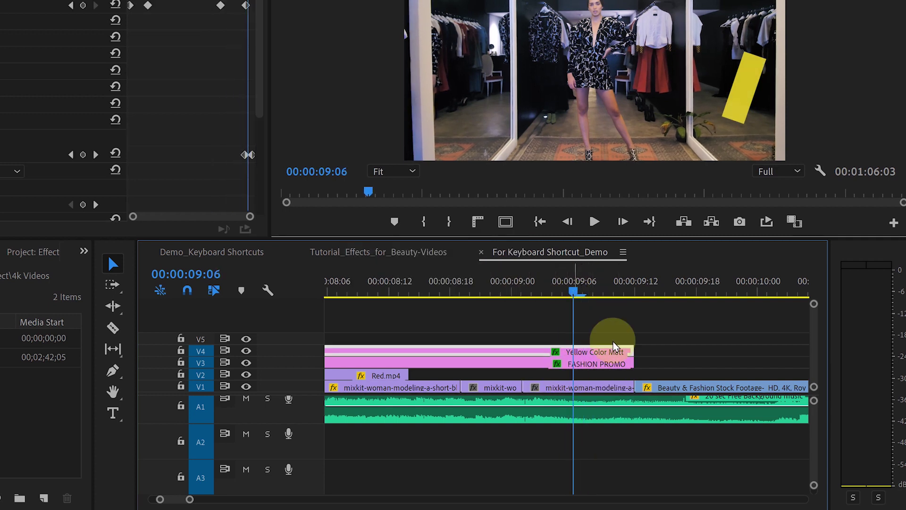
With no clip selected, add an edit across all tracks at 00:00:09:06, and undo it
{"action": "left_click", "coordinate": [631, 342]}
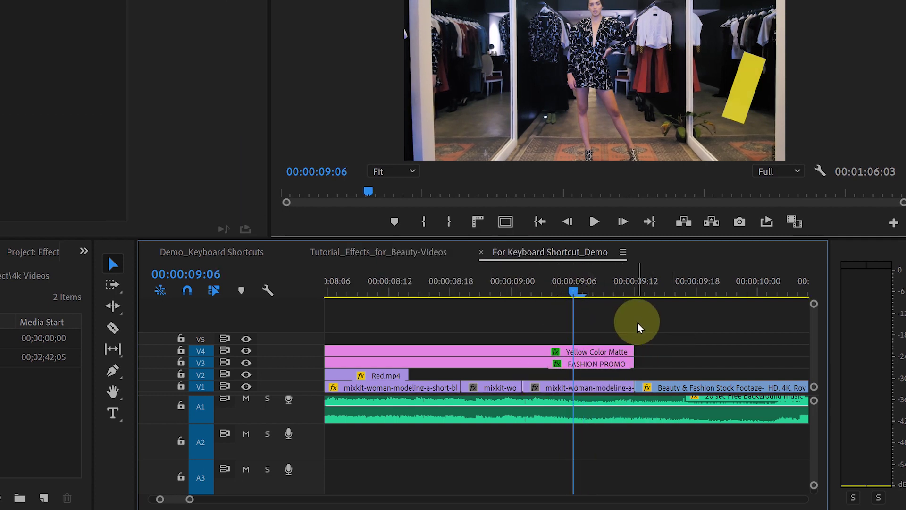
{"action": "key", "text": "ctrl+shift+k"}
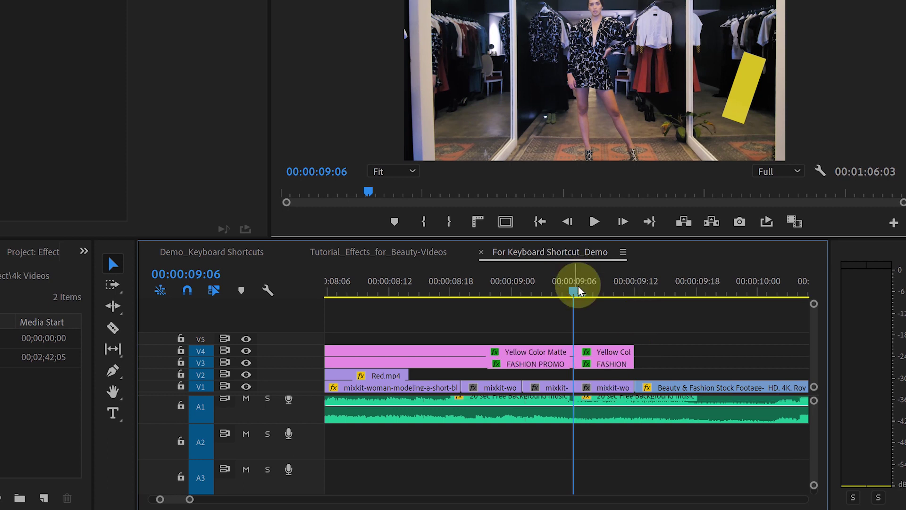
{"action": "left_click_drag", "start_coordinate": [578, 291], "coordinate": [560, 295]}
{"action": "key", "text": "ctrl+z"}
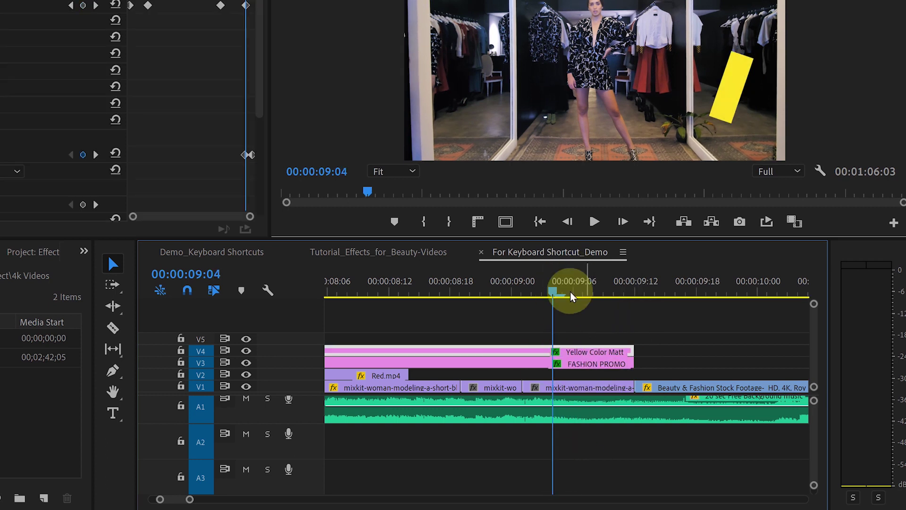
Select the V1 clip at 00:00:09:06, add an edit across all tracks there, and undo it, keeping the playhead at 00:00:09:06
{"action": "left_click", "coordinate": [579, 289]}
{"action": "left_click", "coordinate": [584, 388]}
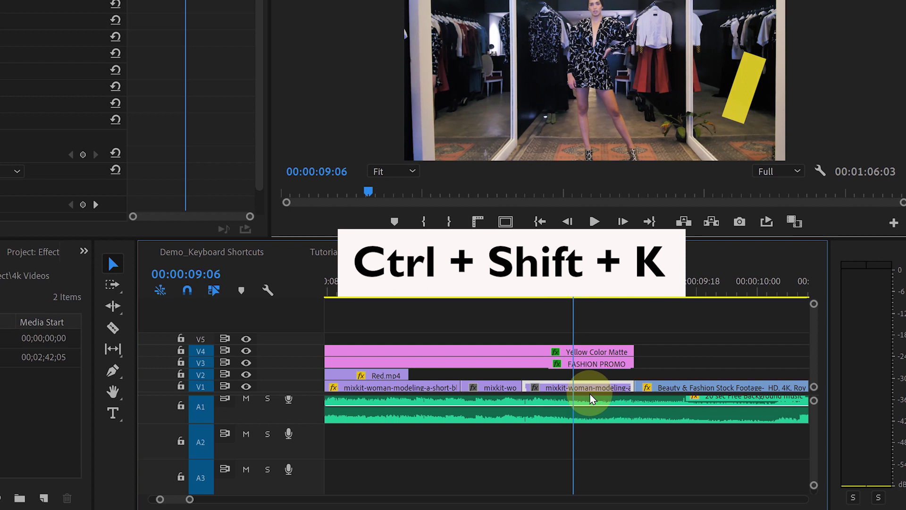
{"action": "key", "text": "ctrl+shift+k"}
{"action": "left_click_drag", "start_coordinate": [573, 298], "coordinate": [556, 295]}
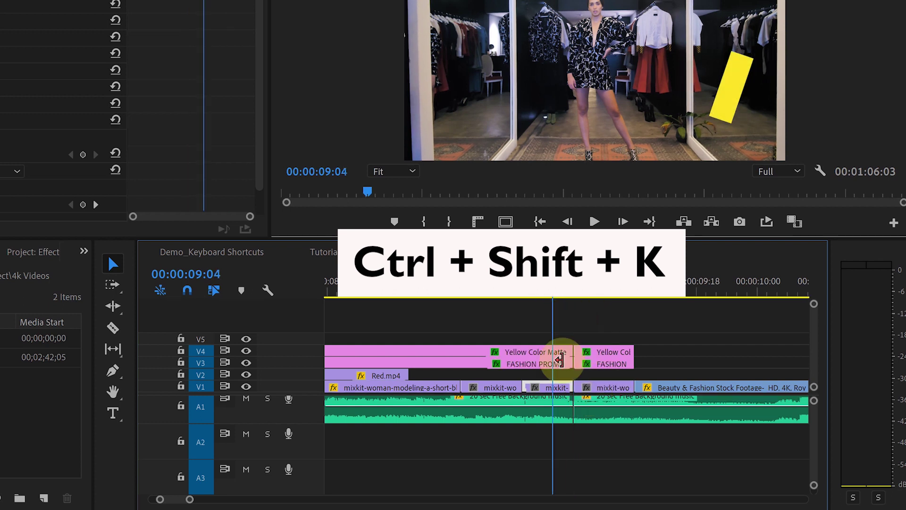
{"action": "key", "text": "ctrl+z"}
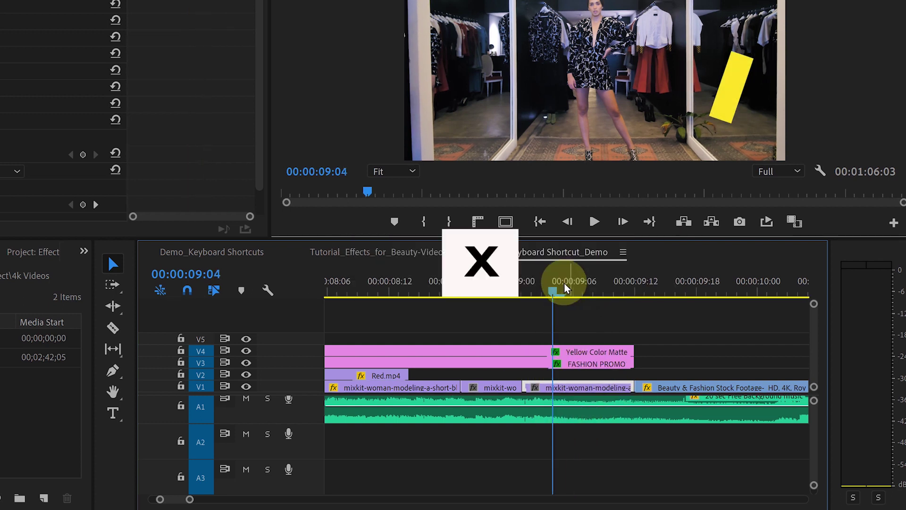
{"action": "left_click_drag", "start_coordinate": [550, 291], "coordinate": [571, 295]}
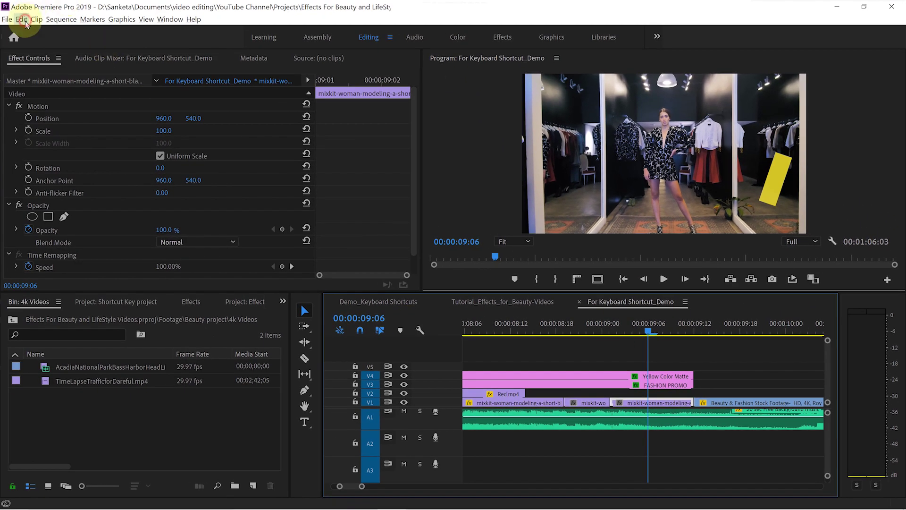
In the keyboard shortcut settings, find the Add Edit command and replace its shortcut with X
{"action": "left_click", "coordinate": [22, 20]}
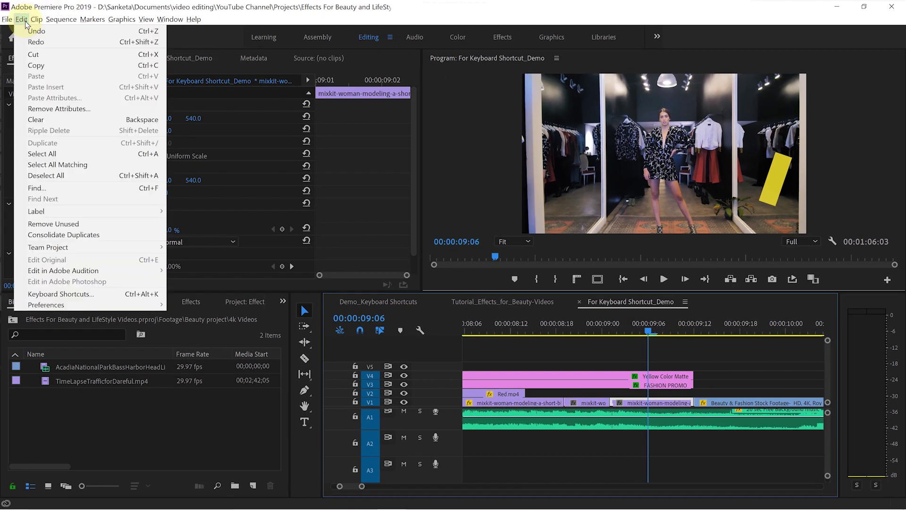
{"action": "left_click", "coordinate": [47, 294]}
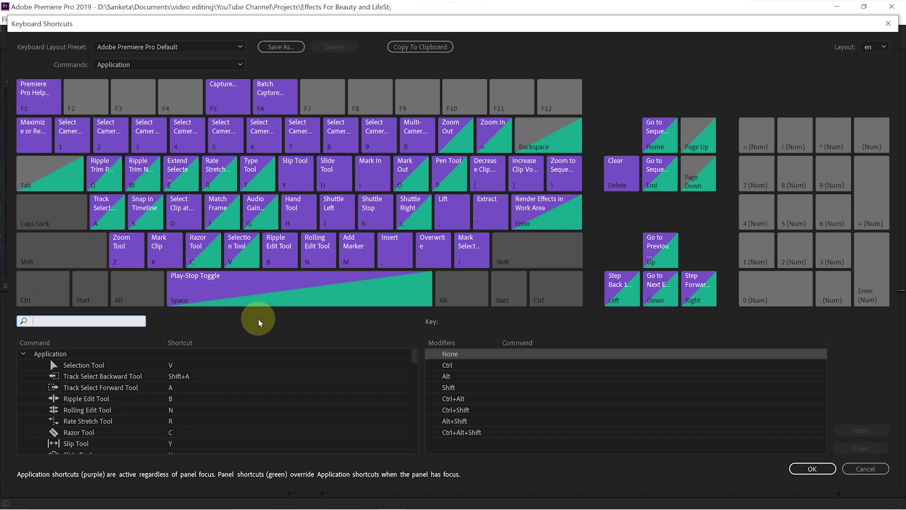
{"action": "left_click", "coordinate": [101, 322]}
{"action": "type", "text": "Add Edit"}
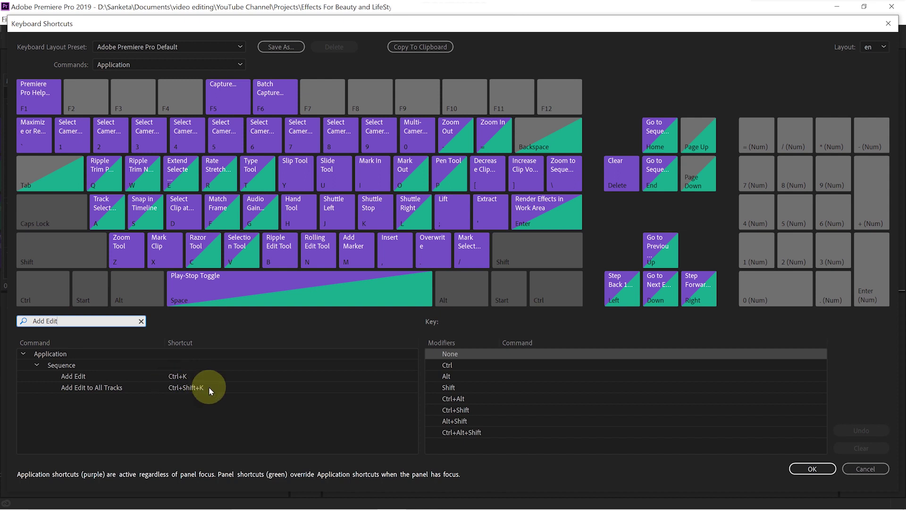
{"action": "left_click", "coordinate": [180, 378]}
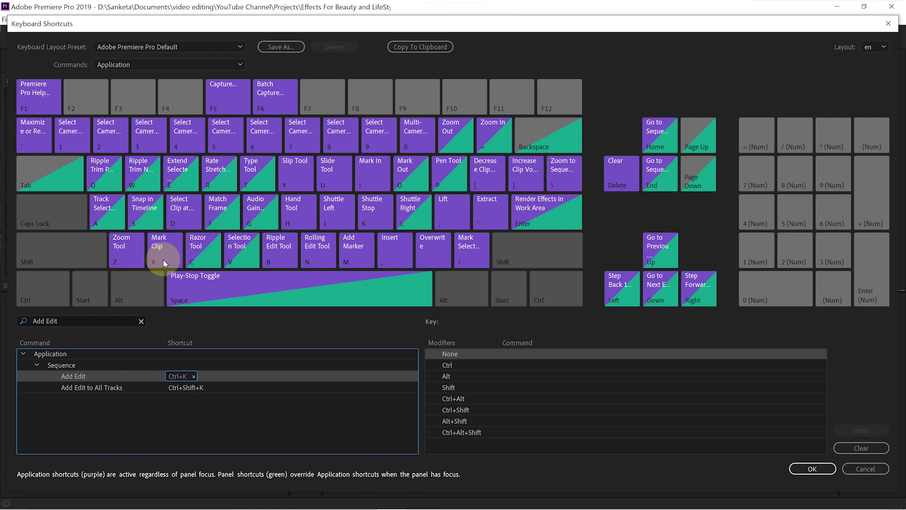
{"action": "left_click", "coordinate": [194, 377]}
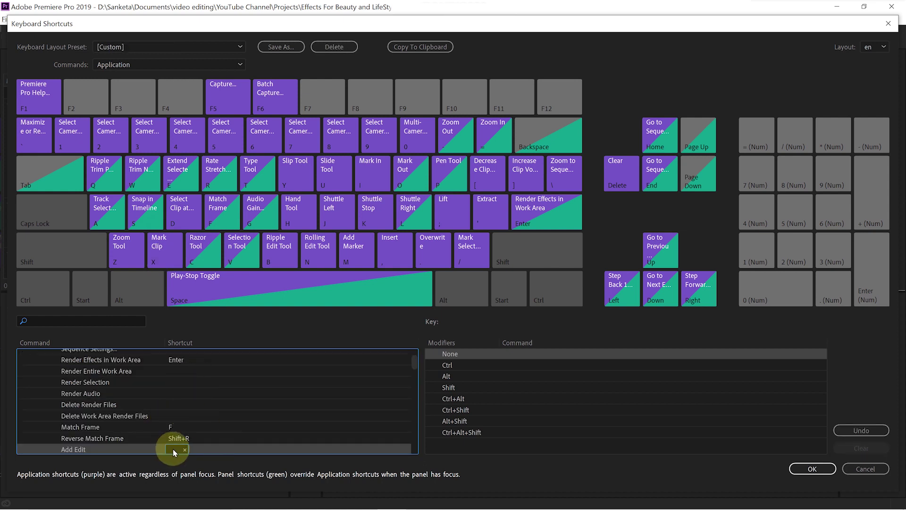
{"action": "key", "text": "x"}
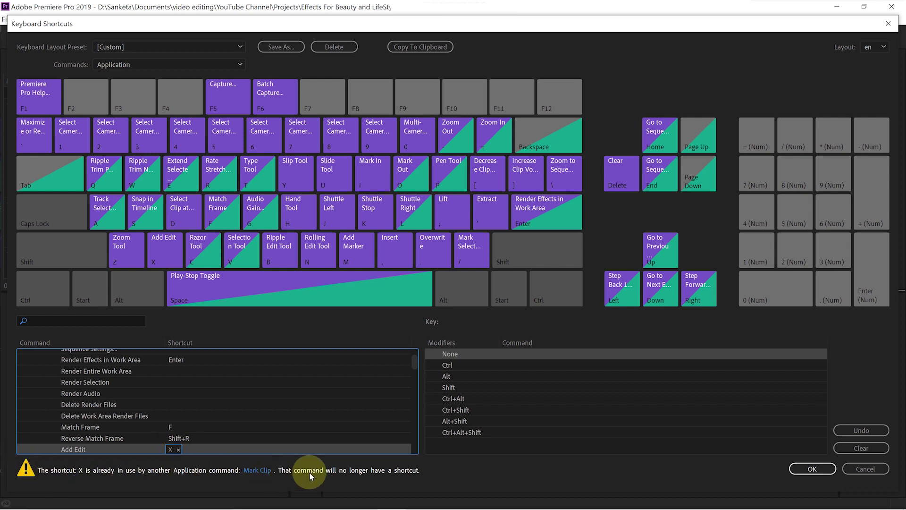
Replace the shortcut of the Add Edit to All Tracks command with Alt+X
{"action": "scroll", "coordinate": [415, 365], "scroll_direction": "down", "scroll_amount": 3}
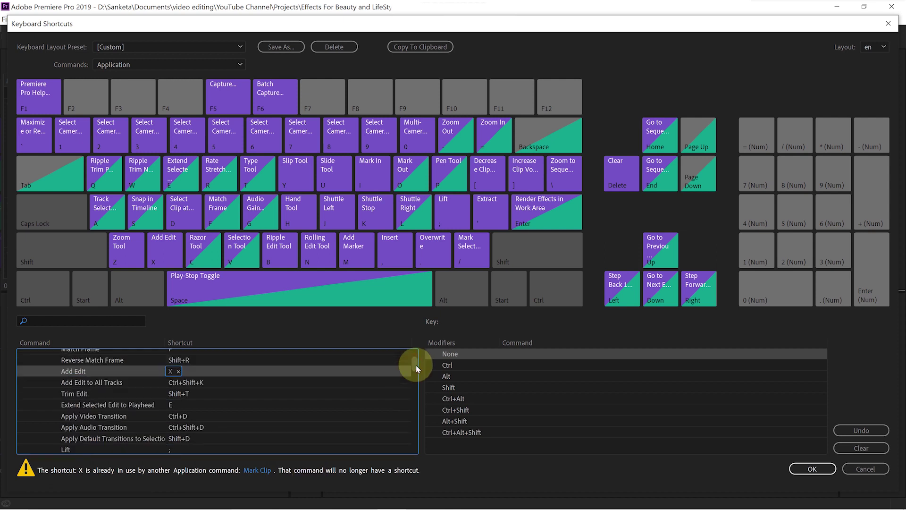
{"action": "left_click", "coordinate": [187, 383]}
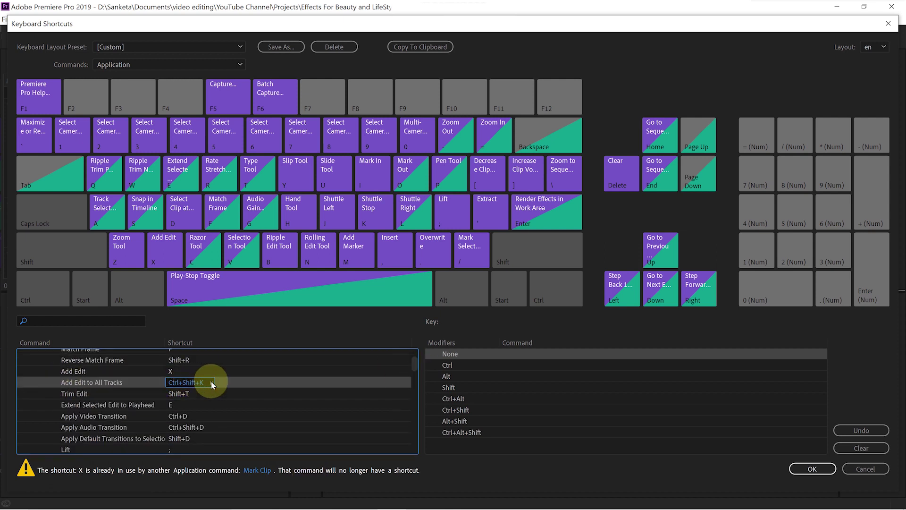
{"action": "left_click", "coordinate": [211, 382]}
{"action": "key", "text": "alt+x"}
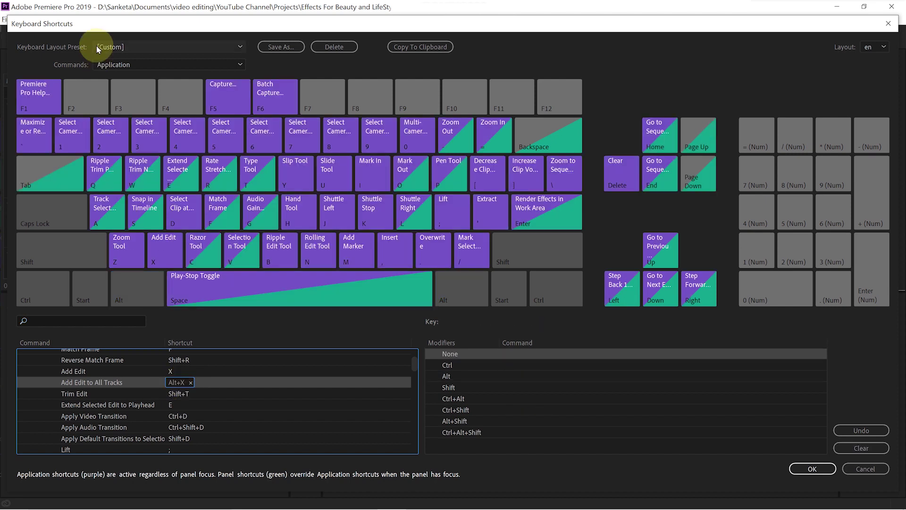
Preview the Adobe Premiere Pro Default, Avid Media Composer 5 and Final Cut Pro 7.0 keyboard layout presets
{"action": "left_click", "coordinate": [240, 48]}
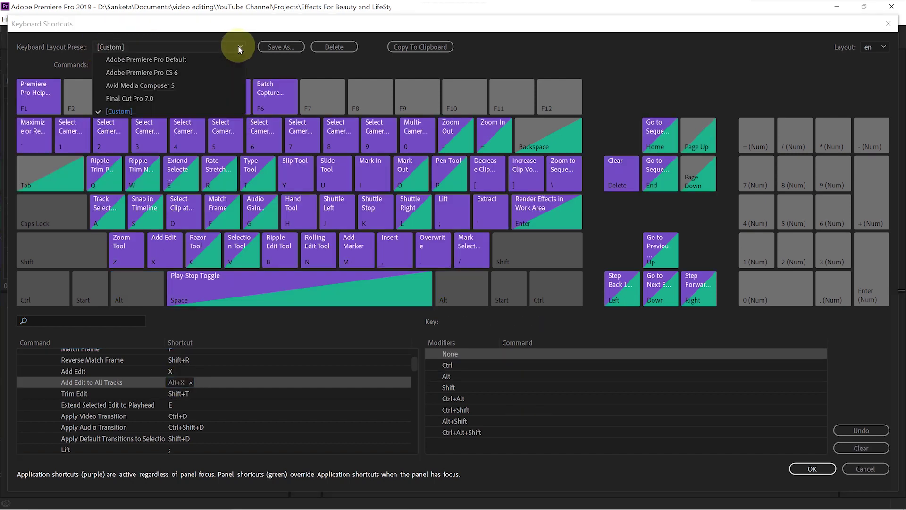
{"action": "left_click", "coordinate": [154, 58]}
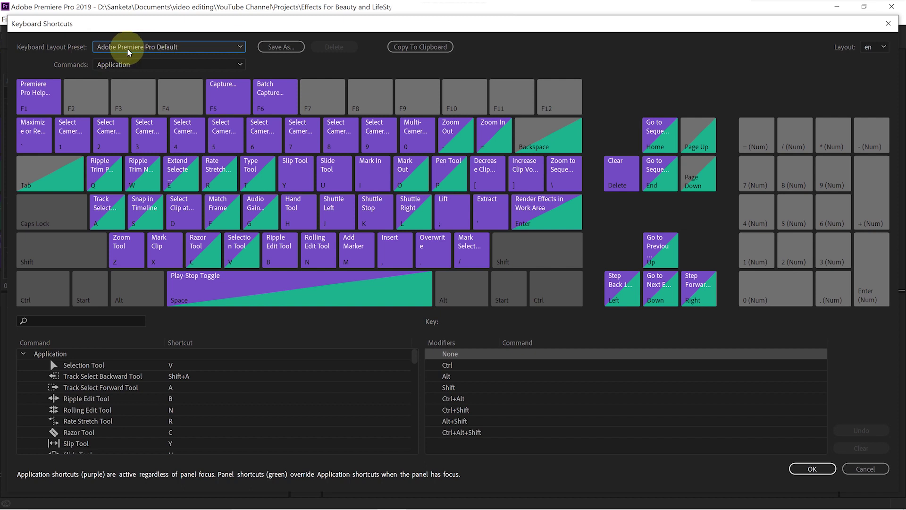
{"action": "left_click", "coordinate": [240, 47]}
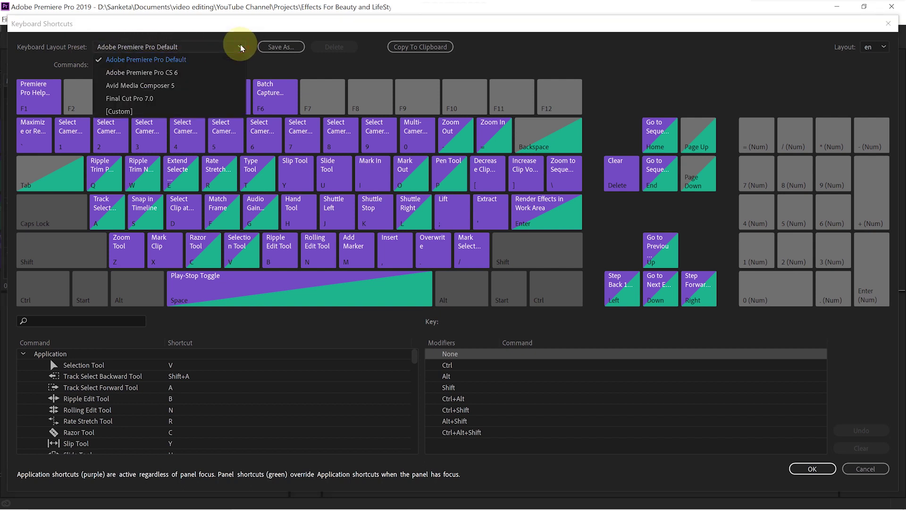
{"action": "left_click", "coordinate": [117, 86]}
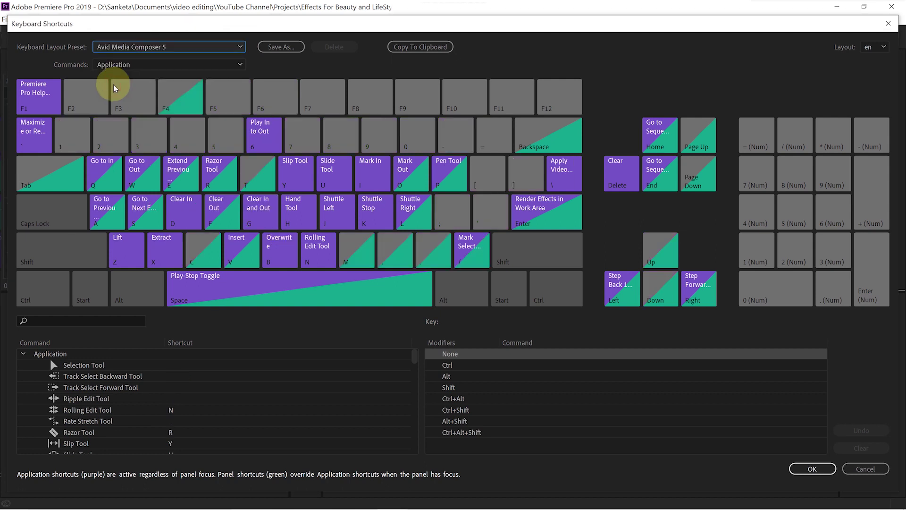
{"action": "left_click", "coordinate": [240, 47]}
{"action": "left_click", "coordinate": [166, 96]}
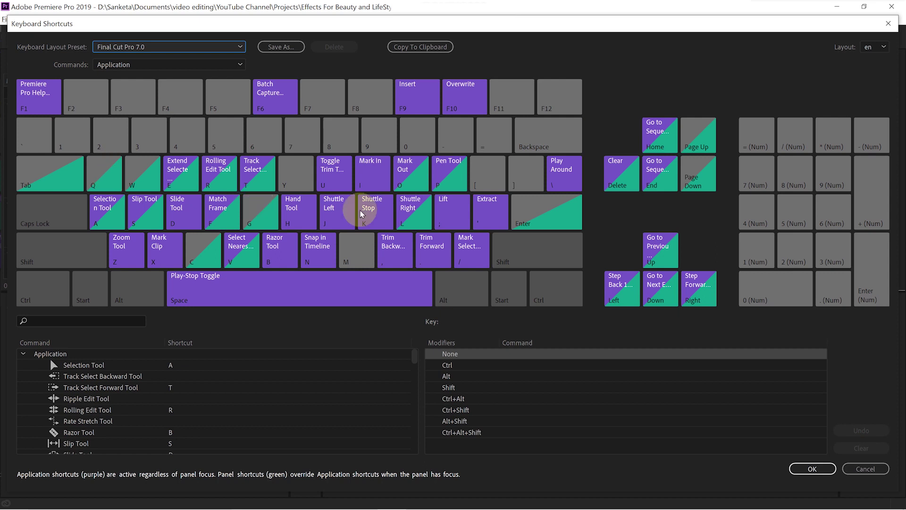
Choose the [Custom] keyboard layout preset and apply the shortcut settings
{"action": "left_click", "coordinate": [240, 47]}
{"action": "left_click", "coordinate": [181, 107]}
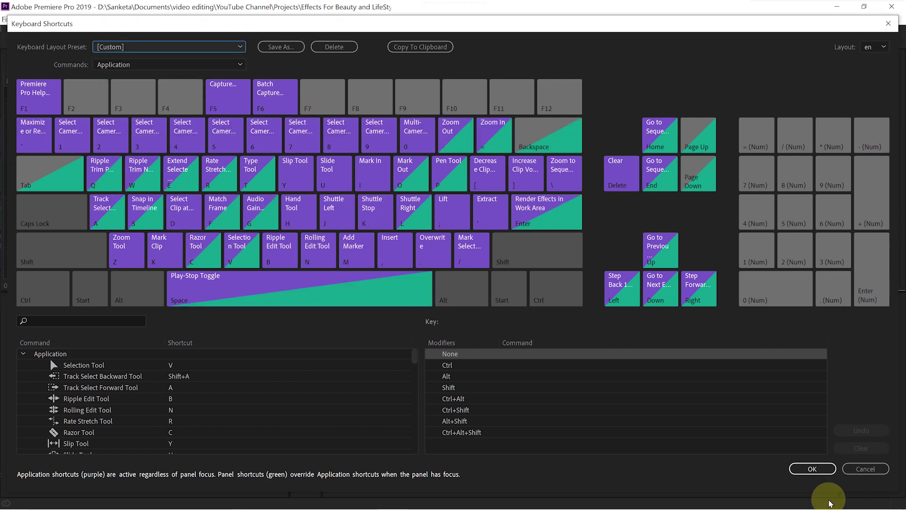
{"action": "left_click", "coordinate": [813, 468]}
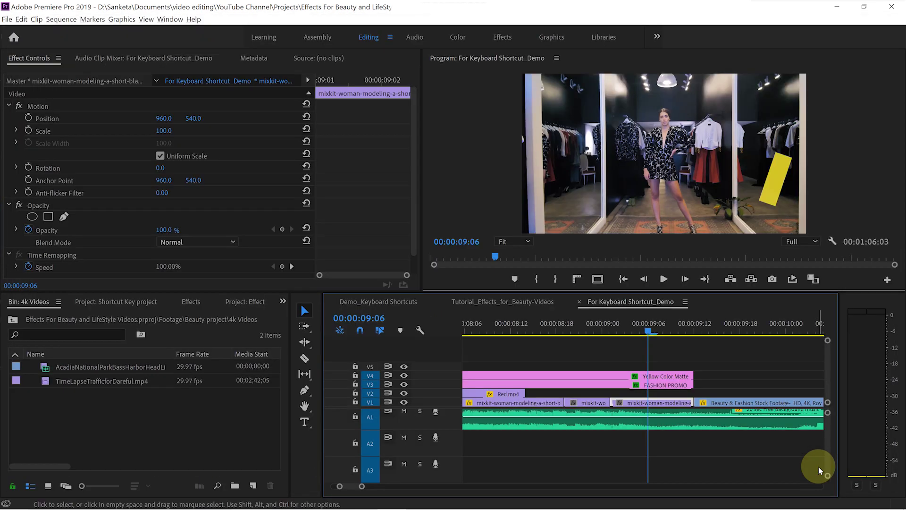
Split the Beauty & Fashion Stock Footage clip on V1 at three points using the new Add Edit shortcut
{"action": "left_click_drag", "start_coordinate": [588, 329], "coordinate": [723, 353]}
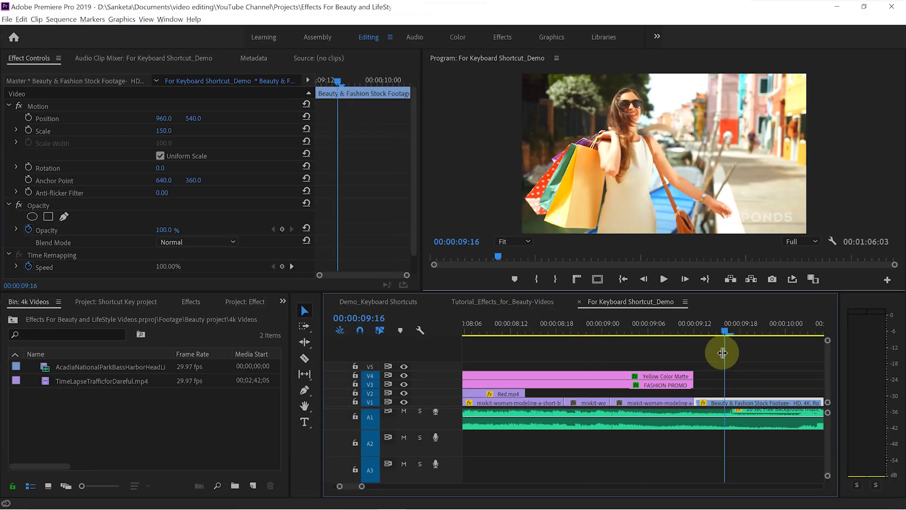
{"action": "key", "text": "x"}
{"action": "left_click_drag", "start_coordinate": [716, 329], "coordinate": [641, 348]}
{"action": "key", "text": "x"}
{"action": "key", "text": "x"}
Split the clips on all tracks at 00:00:09:06 using the new Add Edit to All Tracks shortcut, and save the project
{"action": "key", "text": "alt+x"}
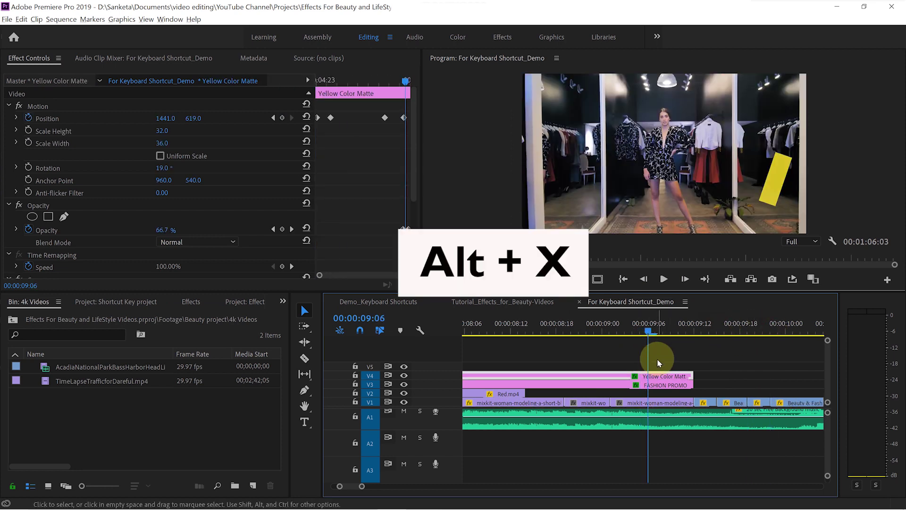
{"action": "key", "text": "alt+x"}
{"action": "left_click_drag", "start_coordinate": [648, 332], "coordinate": [663, 342]}
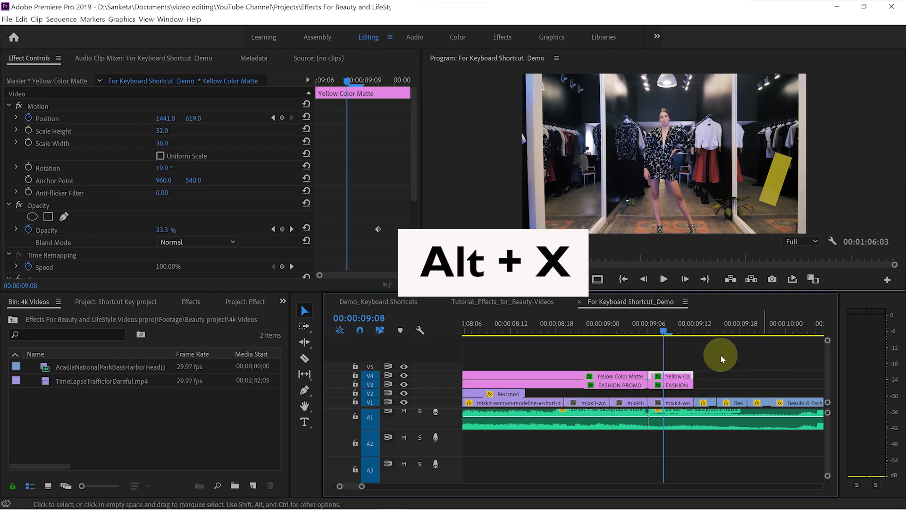
{"action": "key", "text": "ctrl+s"}
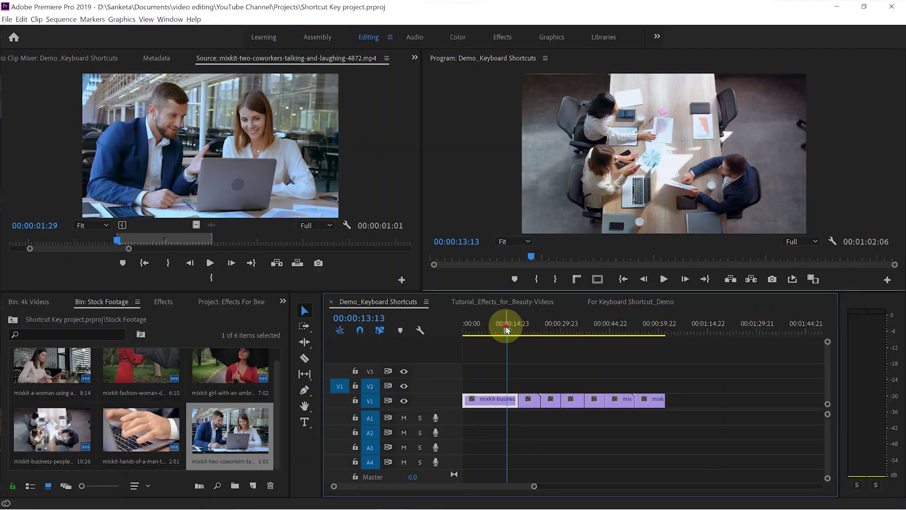
In the Demo_Keyboard Shortcuts sequence, cut the first V1 clip at 00:00:13:09 with the Razor tool and delete the part after the cut
{"action": "left_click_drag", "start_coordinate": [509, 328], "coordinate": [506, 358]}
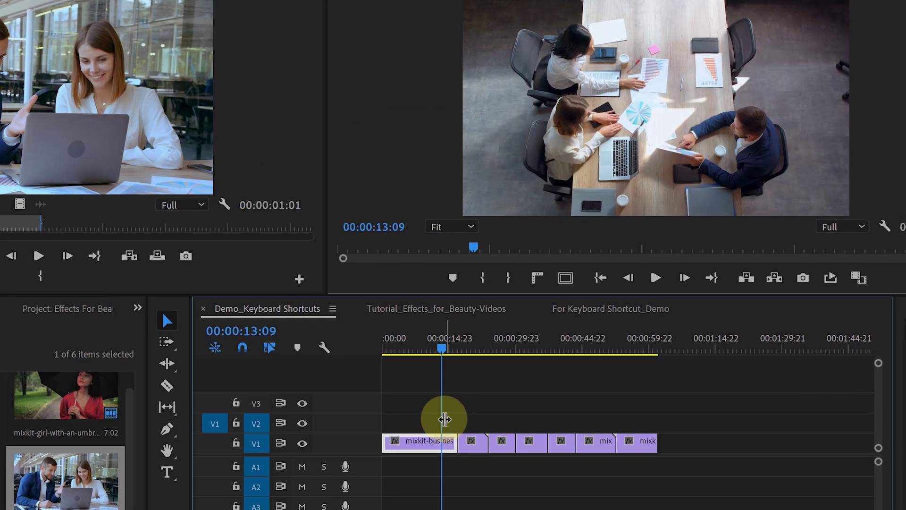
{"action": "key", "text": "c"}
{"action": "left_click", "coordinate": [447, 440]}
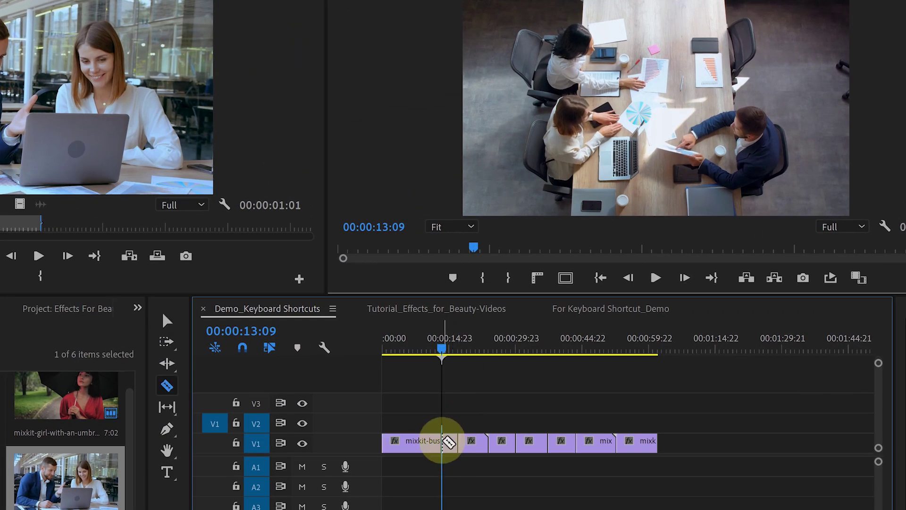
{"action": "key", "text": "v"}
{"action": "key", "text": "Delete"}
Select all V1 clips after the gap and move them earlier to close it
{"action": "left_click_drag", "start_coordinate": [460, 414], "coordinate": [668, 454]}
{"action": "left_click_drag", "start_coordinate": [465, 448], "coordinate": [431, 480]}
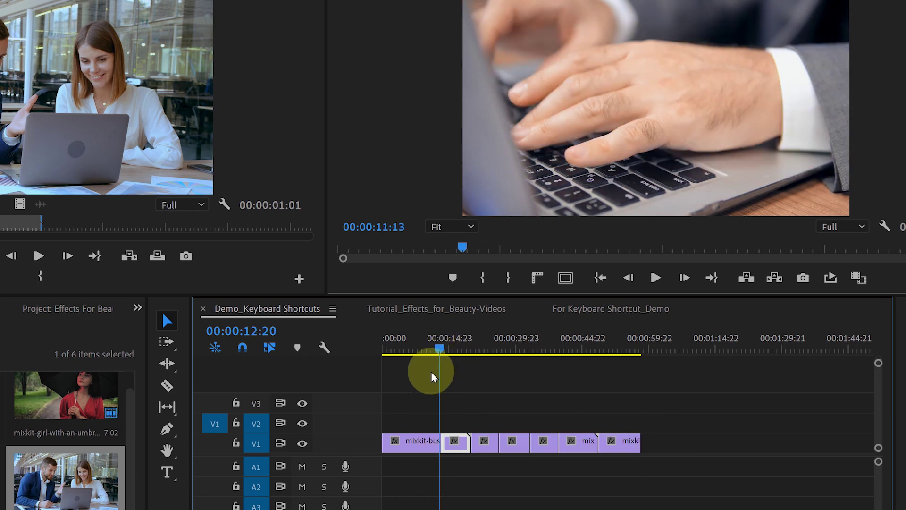
{"action": "left_click_drag", "start_coordinate": [431, 372], "coordinate": [429, 371]}
Undo the clip move, deletion and razor cut on V1, and place the playhead at 00:00:13:13
{"action": "key", "text": "ctrl+z"}
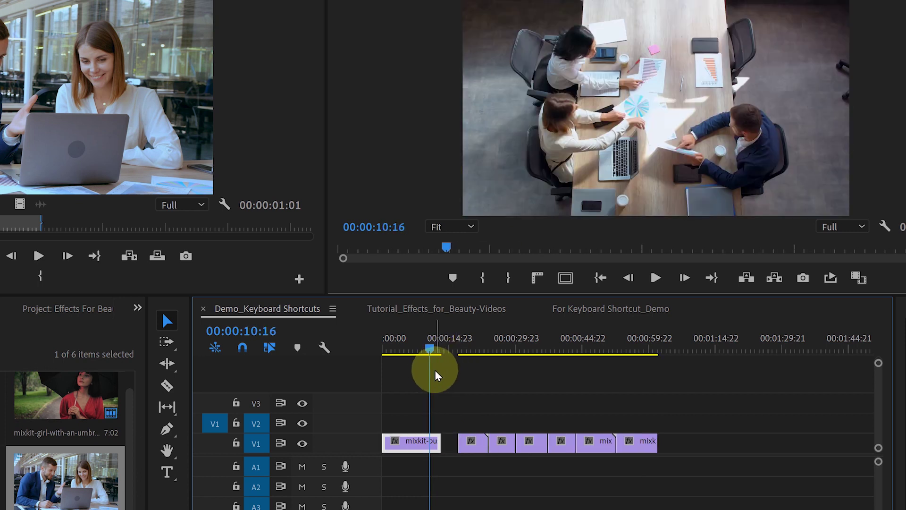
{"action": "left_click", "coordinate": [419, 354]}
{"action": "left_click_drag", "start_coordinate": [429, 363], "coordinate": [440, 370]}
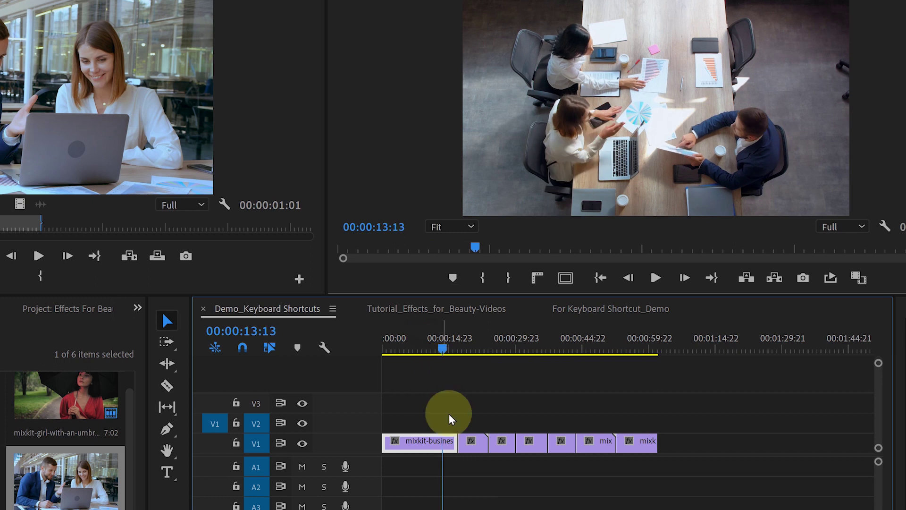
Ripple trim the end of the first V1 clip to 00:00:13:13 and the start of the sixth V1 clip to 00:00:42:10
{"action": "key", "text": "w"}
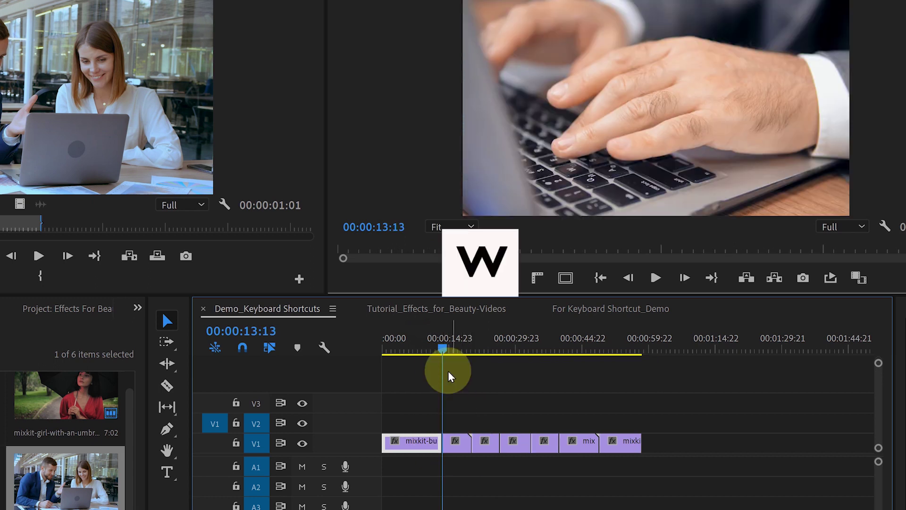
{"action": "left_click_drag", "start_coordinate": [437, 357], "coordinate": [447, 411]}
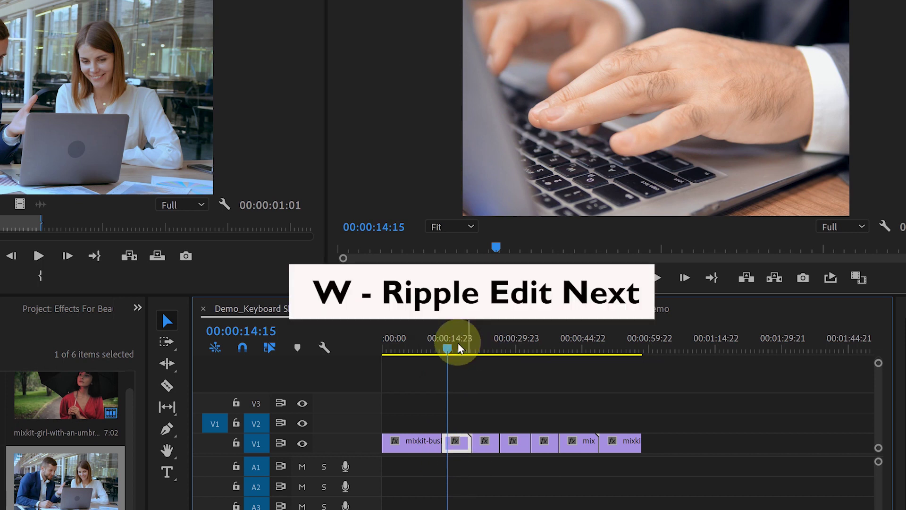
{"action": "left_click_drag", "start_coordinate": [461, 348], "coordinate": [573, 413]}
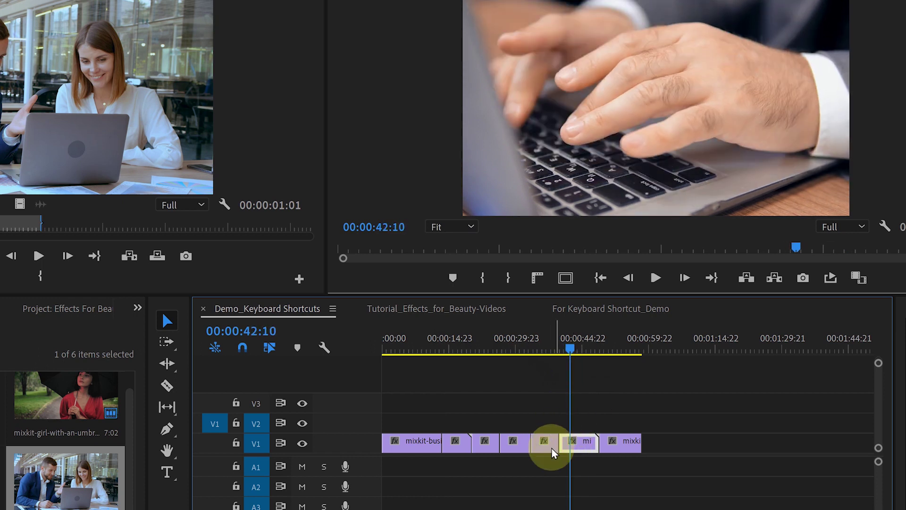
{"action": "key", "text": "q"}
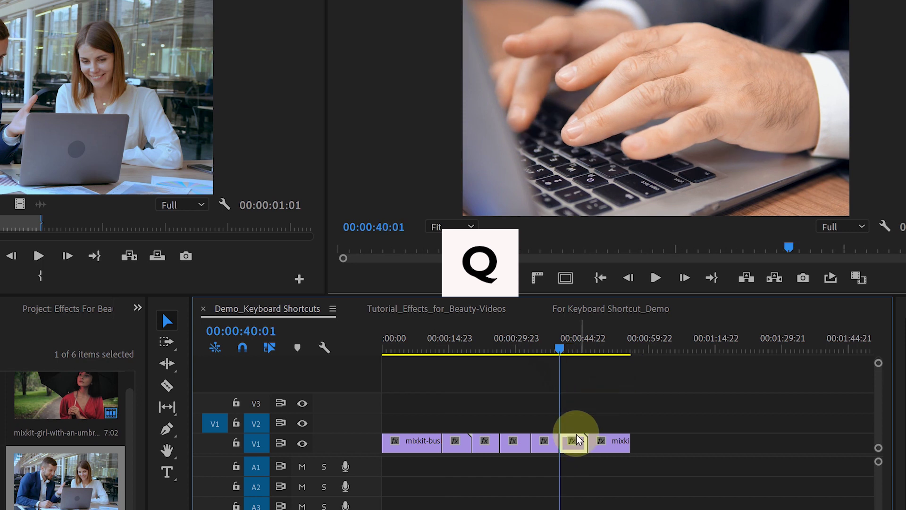
Ripple trim the start of the first V1 clip to a point shortly after its beginning, and place the playhead over the umbrella girl clip
{"action": "left_click_drag", "start_coordinate": [559, 348], "coordinate": [394, 389]}
{"action": "key", "text": "q"}
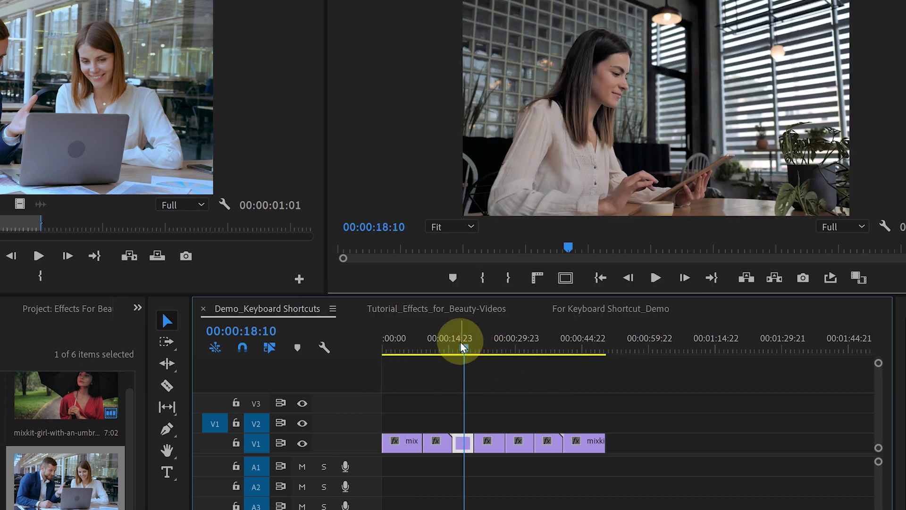
{"action": "left_click_drag", "start_coordinate": [463, 348], "coordinate": [482, 361]}
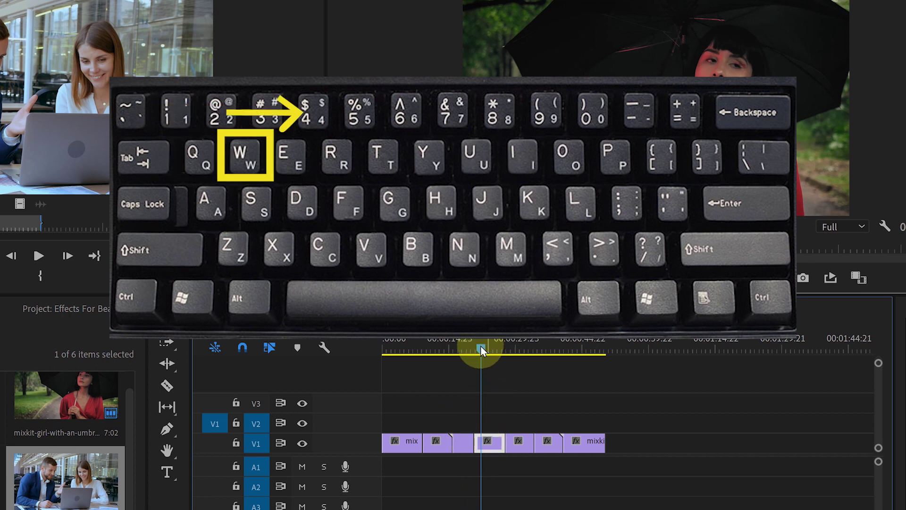
{"action": "left_click_drag", "start_coordinate": [484, 354], "coordinate": [498, 359]}
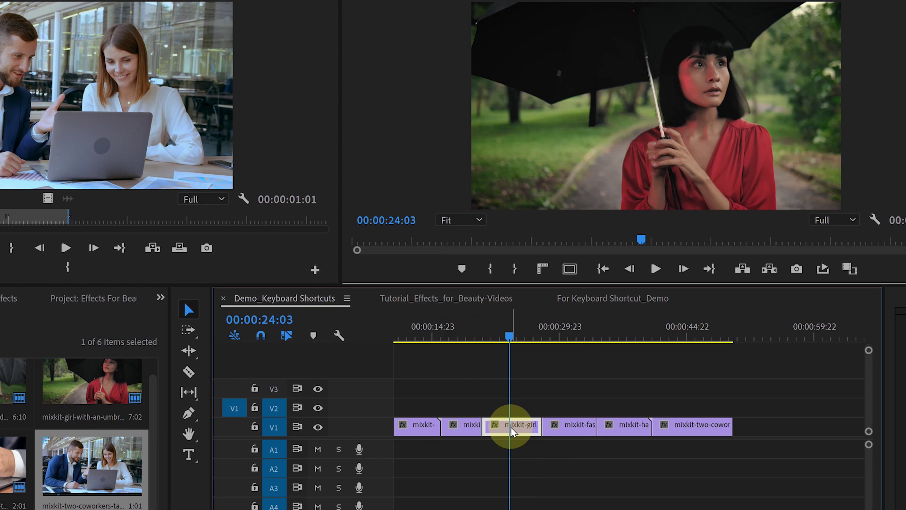
Delete the umbrella girl clip from V1 and move all following clips earlier to close the gap
{"action": "key", "text": "Delete"}
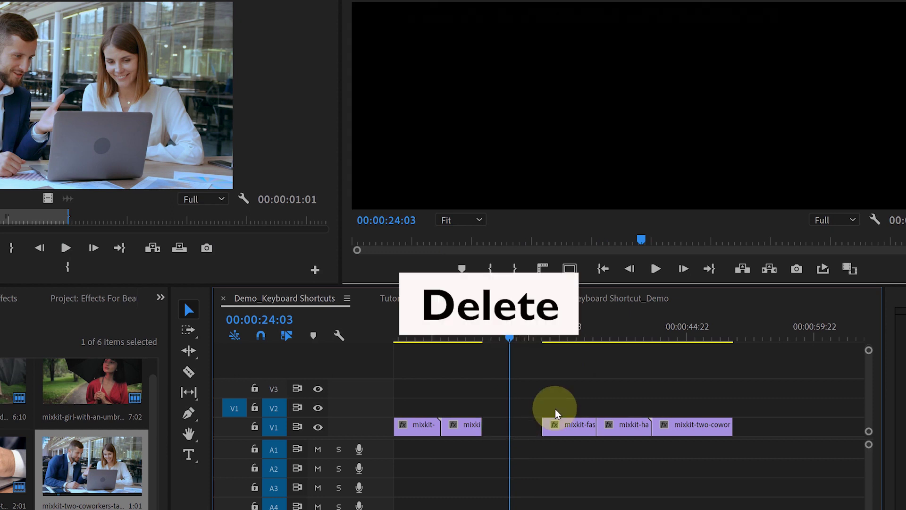
{"action": "left_click_drag", "start_coordinate": [553, 399], "coordinate": [729, 436]}
{"action": "left_click_drag", "start_coordinate": [572, 431], "coordinate": [509, 432]}
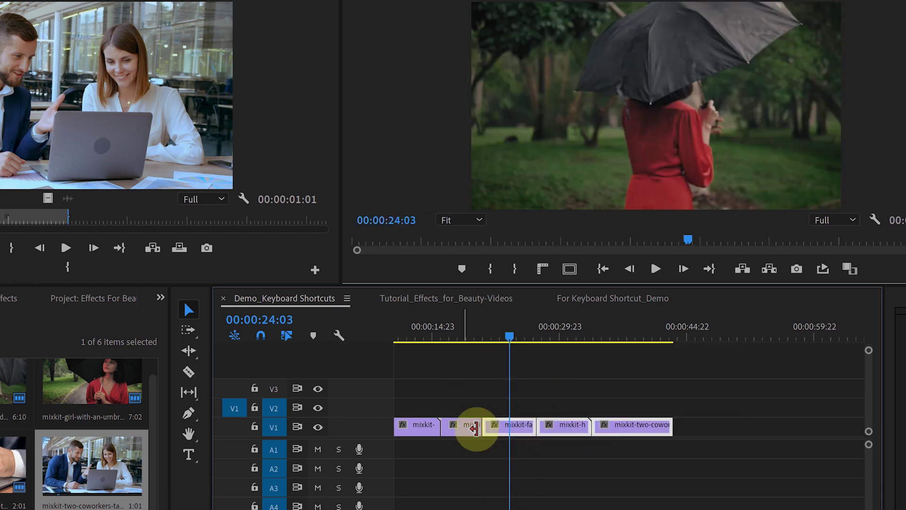
Undo the clip move and the deletion of the umbrella girl clip
{"action": "key", "text": "ctrl+z"}
{"action": "key", "text": "ctrl+z"}
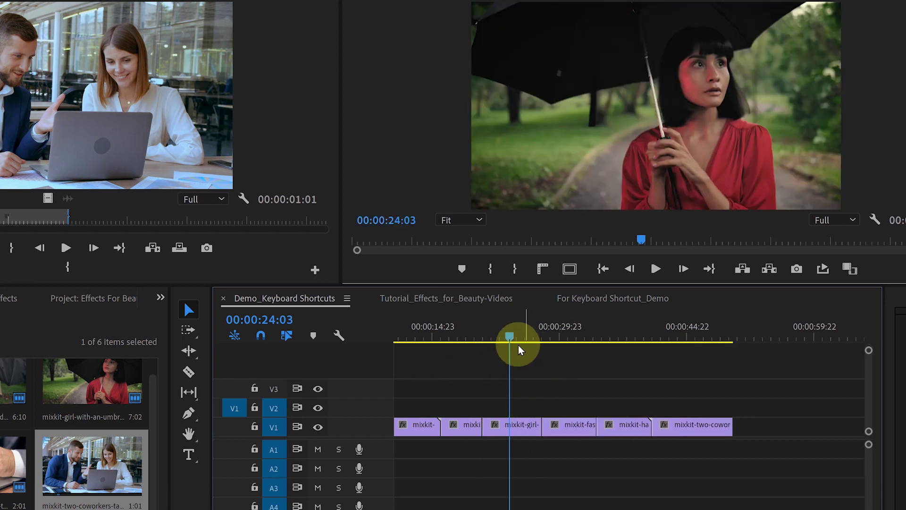
Ripple delete the umbrella girl clip from V1 and undo the ripple deletion
{"action": "key", "text": "Up"}
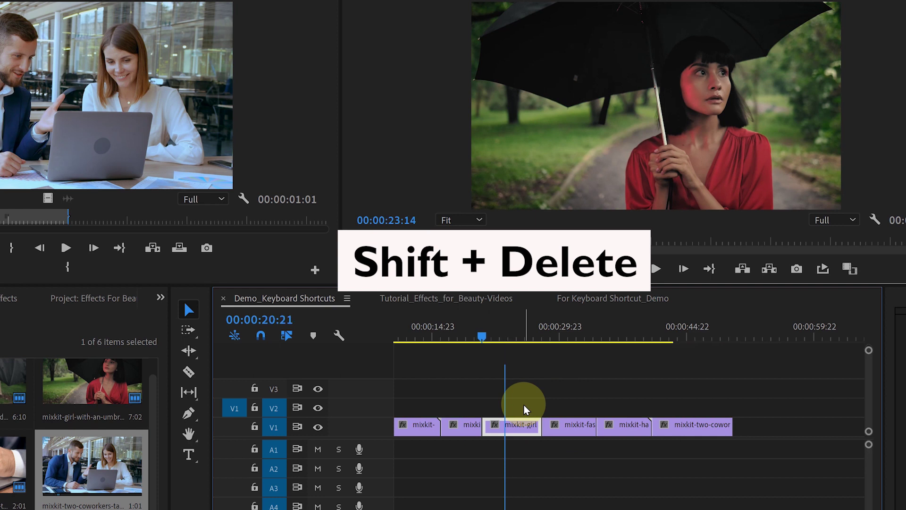
{"action": "key", "text": "shift+Delete"}
{"action": "left_click_drag", "start_coordinate": [430, 336], "coordinate": [446, 366]}
{"action": "key", "text": "ctrl+z"}
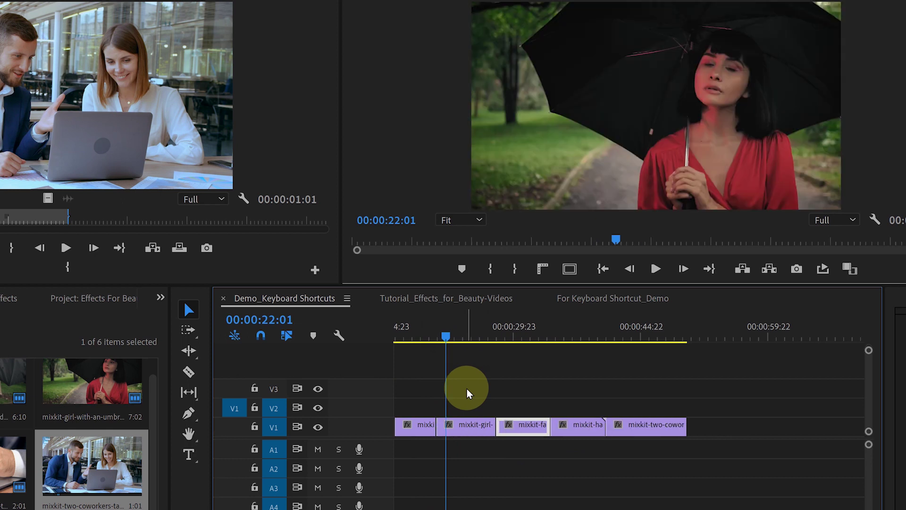
{"action": "left_click_drag", "start_coordinate": [448, 335], "coordinate": [457, 338]}
Switch the keyboard layout preset to [Custom] in the Keyboard Shortcuts settings and apply it
{"action": "left_click", "coordinate": [24, 10]}
{"action": "left_click", "coordinate": [40, 294]}
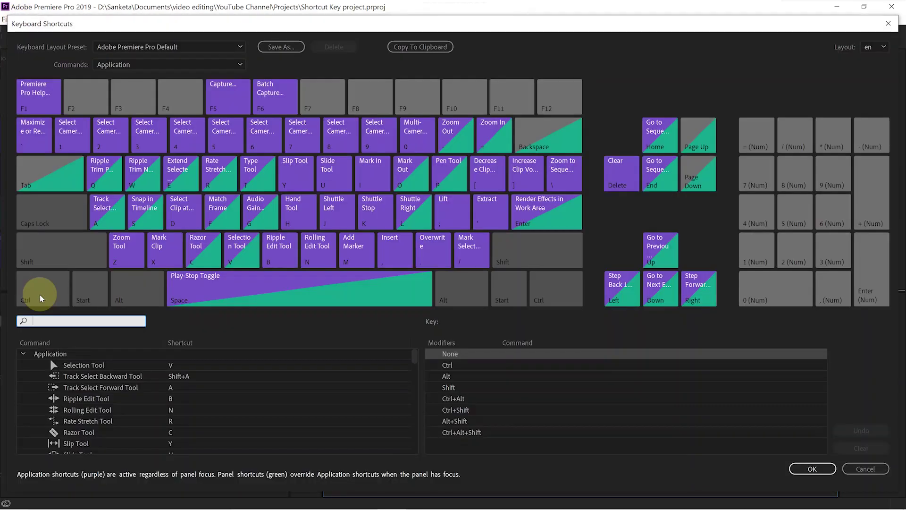
{"action": "left_click", "coordinate": [238, 47]}
{"action": "left_click", "coordinate": [153, 118]}
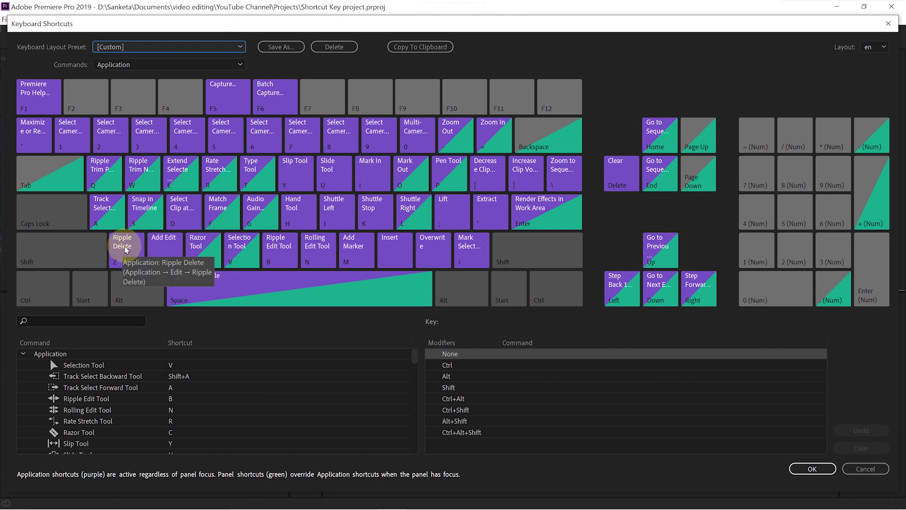
{"action": "left_click", "coordinate": [812, 469]}
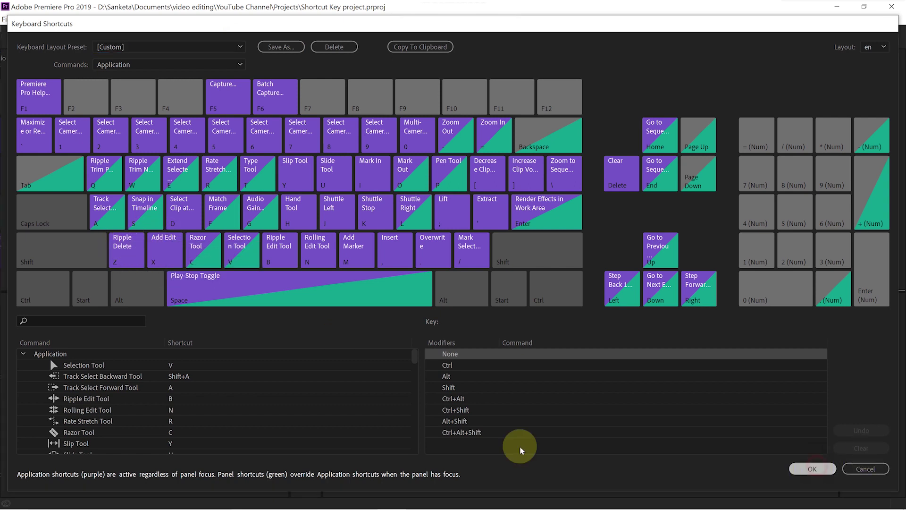
Split the fashion woman clip on V1 at 00:00:31:08 with Add Edit and ripple delete the part after the cut
{"action": "left_click", "coordinate": [559, 400]}
{"action": "left_click_drag", "start_coordinate": [546, 330], "coordinate": [565, 347]}
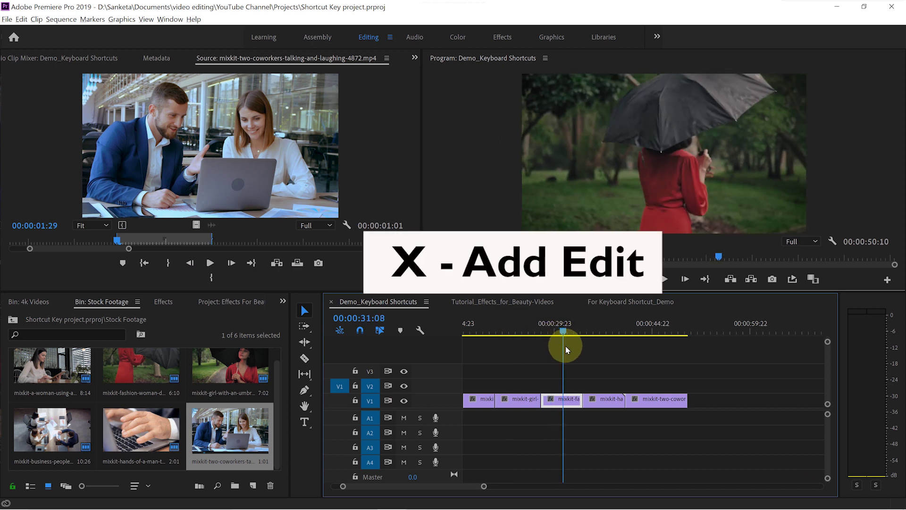
{"action": "left_click", "coordinate": [574, 400]}
{"action": "key", "text": "z"}
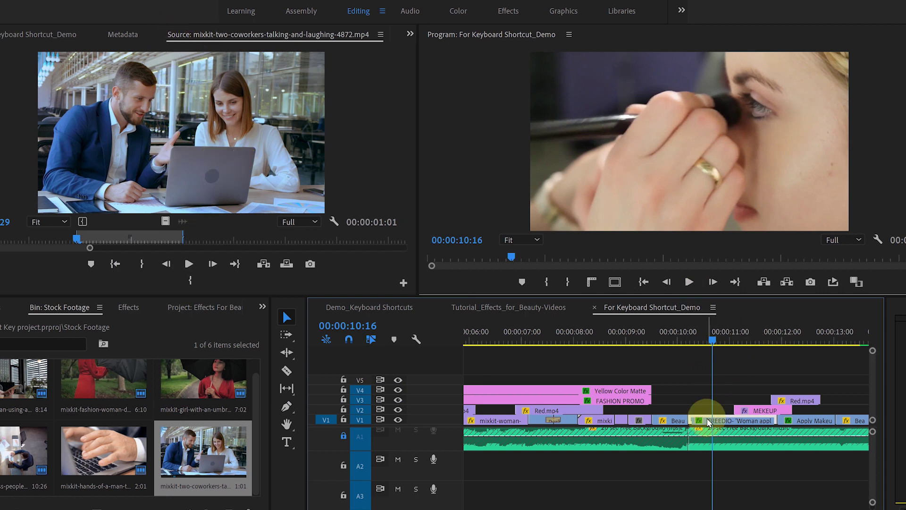
Match frame the 'Woman applying makeup' clip at 00:00:10:16 and mark a later source range of 00:00:02:05 with new in and out points
{"action": "key", "text": "f"}
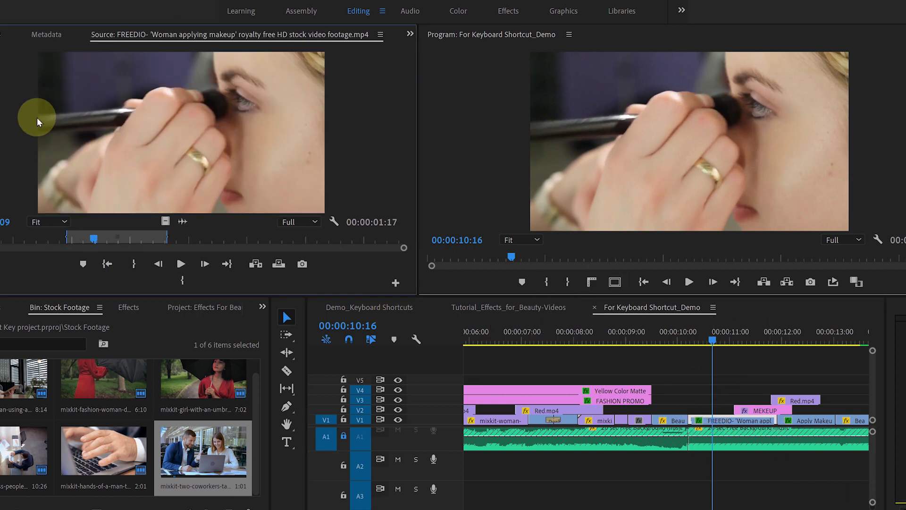
{"action": "left_click", "coordinate": [189, 240]}
{"action": "key", "text": "i"}
{"action": "left_click_drag", "start_coordinate": [189, 238], "coordinate": [316, 244]}
{"action": "key", "text": "o"}
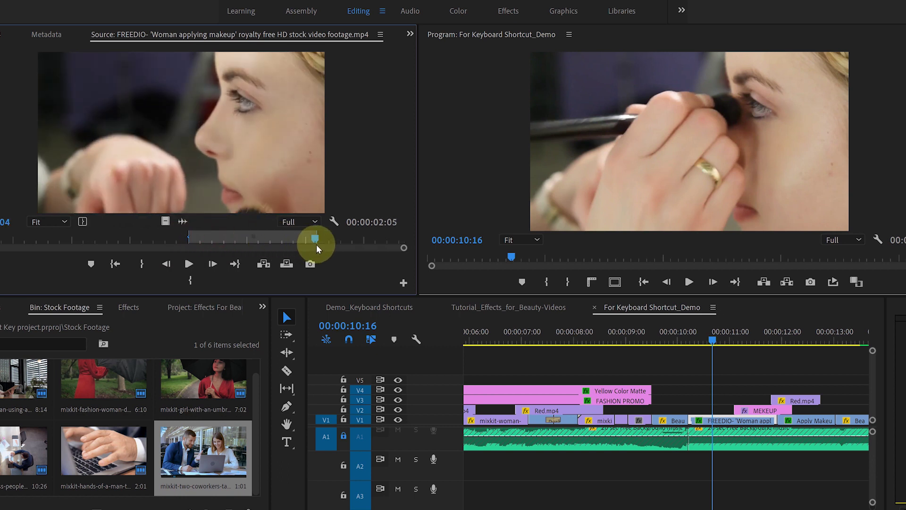
Try to replace the 'Woman applying makeup' clip on V1 with the marked source range, and place the playhead at 00:00:10:17
{"action": "key", "text": "alt"}
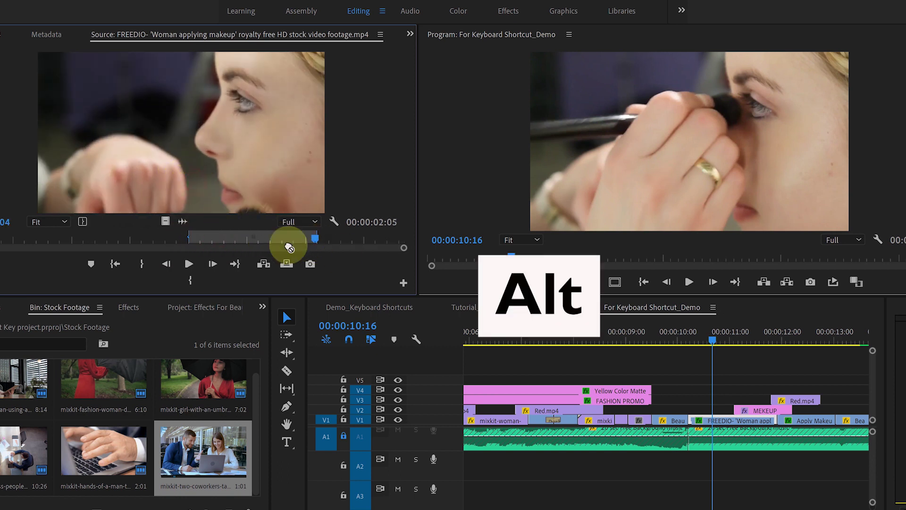
{"action": "left_click_drag", "start_coordinate": [718, 420], "coordinate": [718, 421]}
{"action": "left_click_drag", "start_coordinate": [703, 340], "coordinate": [715, 378]}
Open the 'Woman applying makeup' timeline clip in the Source Monitor, try changing its in and out range, and undo the change
{"action": "double_click", "coordinate": [726, 422]}
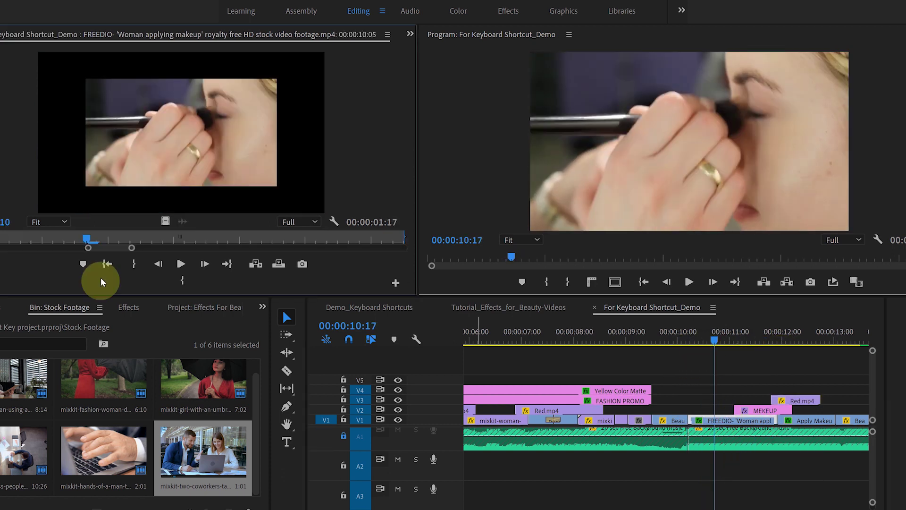
{"action": "left_click_drag", "start_coordinate": [86, 241], "coordinate": [233, 235]}
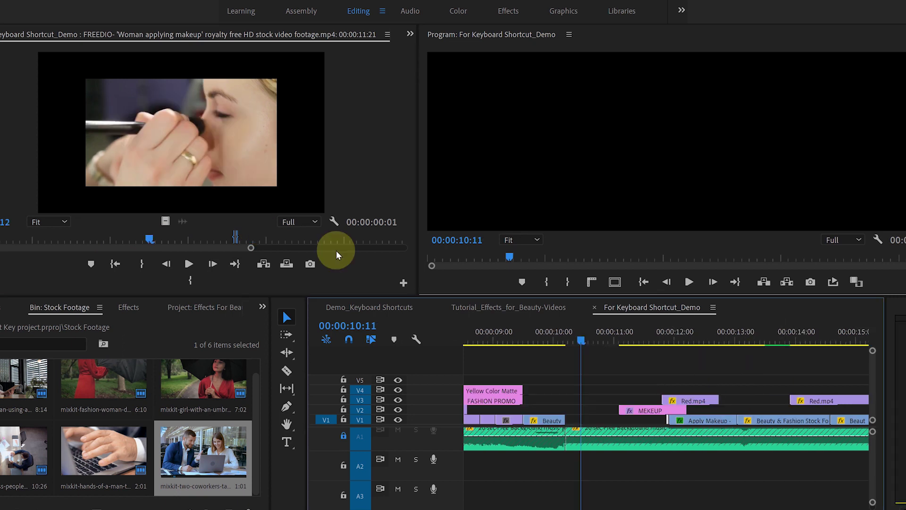
{"action": "key", "text": "ctrl+z"}
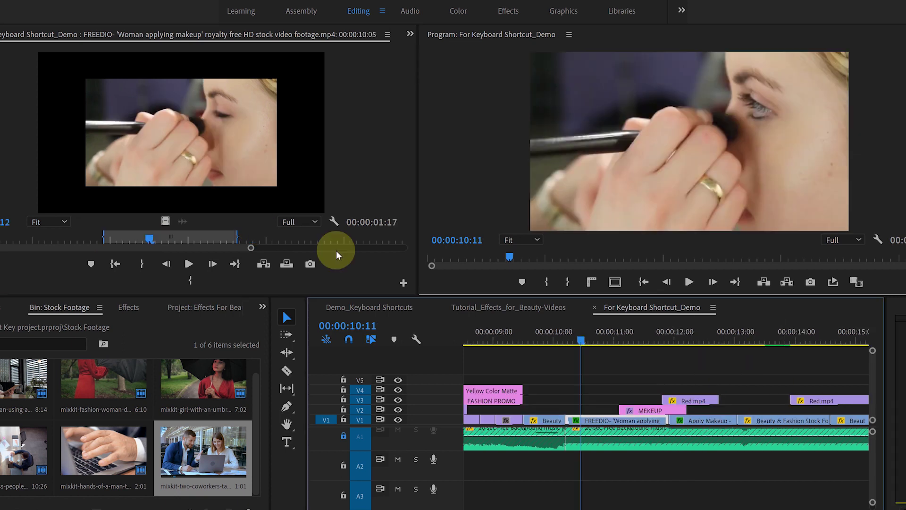
Load the source footage of the 'Woman applying makeup' timeline clip at the playhead frame using Match Frame
{"action": "left_click", "coordinate": [586, 343]}
{"action": "left_click", "coordinate": [589, 419]}
{"action": "key", "text": "f"}
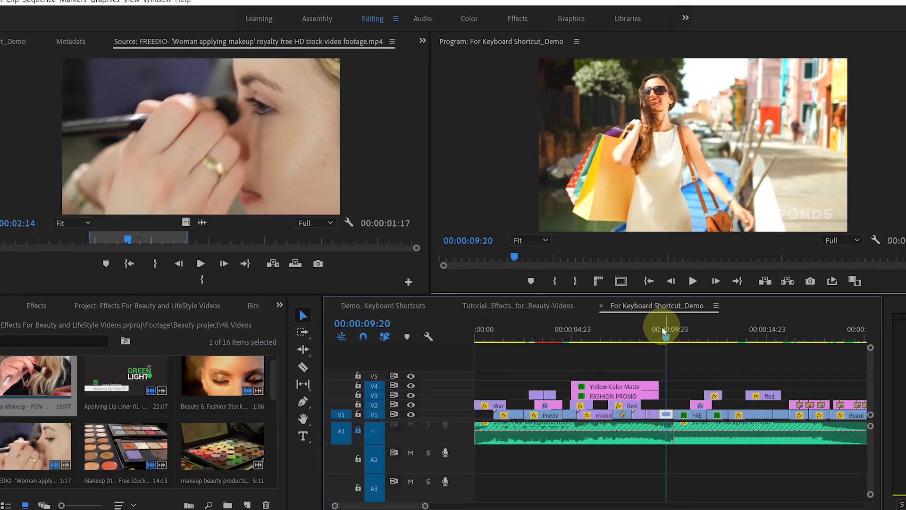
Open the Beauty & Fashion Stock Footage clip in the Source Monitor and find its 24:21 frame in the sequence with Reverse Match Frame
{"action": "left_click_drag", "start_coordinate": [662, 327], "coordinate": [709, 337]}
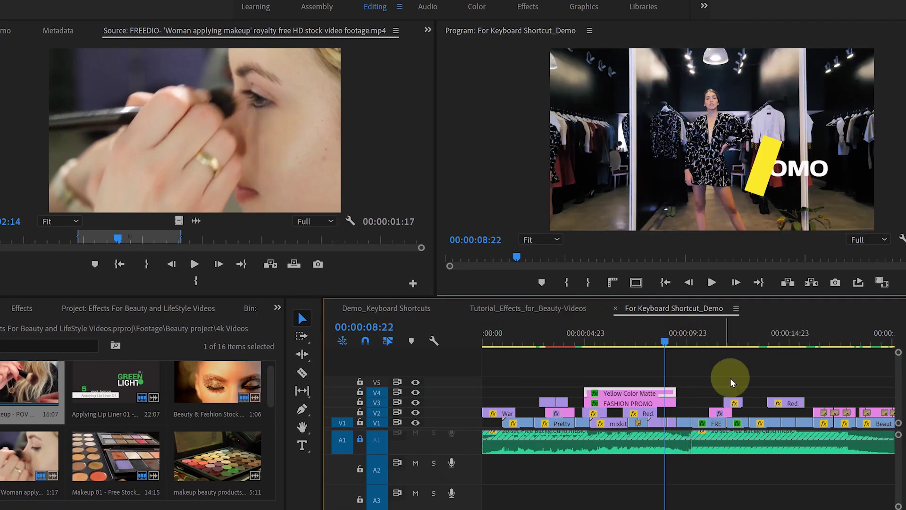
{"action": "double_click", "coordinate": [217, 382]}
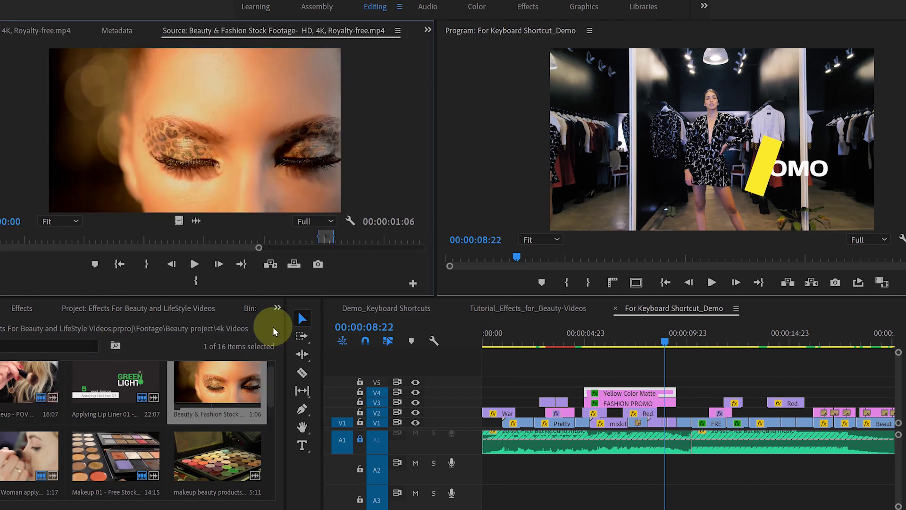
{"action": "left_click", "coordinate": [263, 238]}
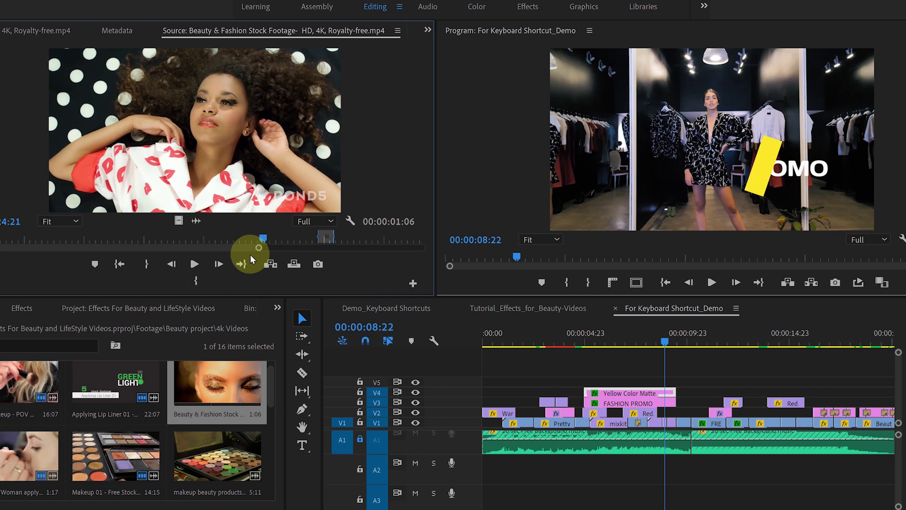
{"action": "key", "text": "shift+r"}
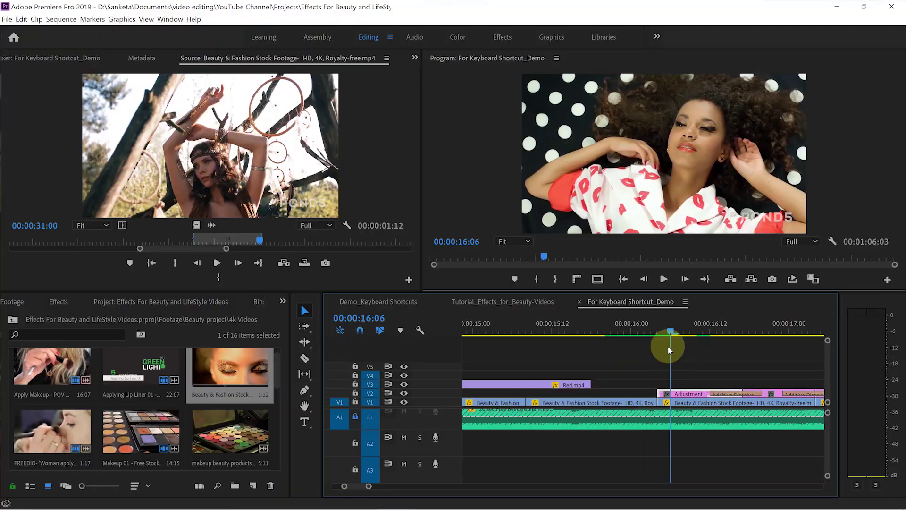
Place the playhead at 00:00:16:04 and move all V1 and V2 clips after it later to open a gap
{"action": "left_click_drag", "start_coordinate": [668, 348], "coordinate": [691, 363]}
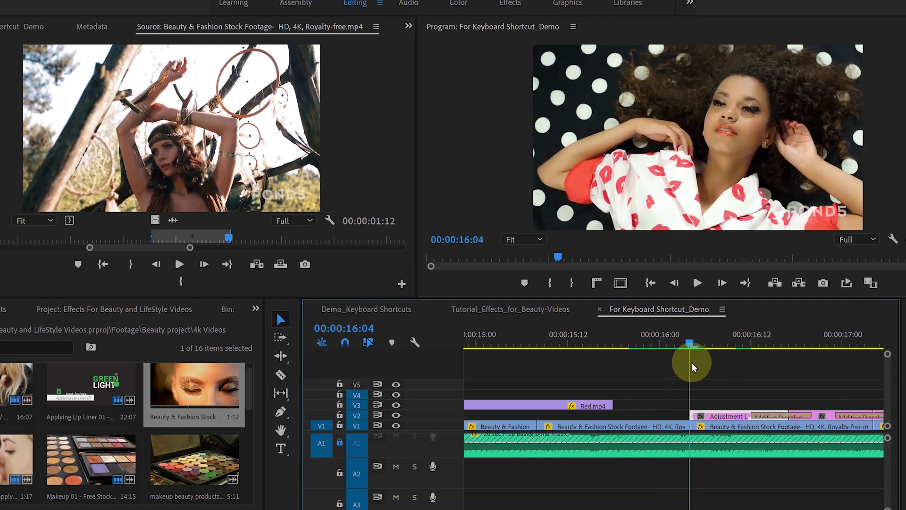
{"action": "key", "text": "minus"}
{"action": "key", "text": "minus"}
{"action": "key", "text": "minus"}
{"action": "left_click_drag", "start_coordinate": [686, 395], "coordinate": [772, 426]}
{"action": "left_click_drag", "start_coordinate": [690, 426], "coordinate": [747, 427]}
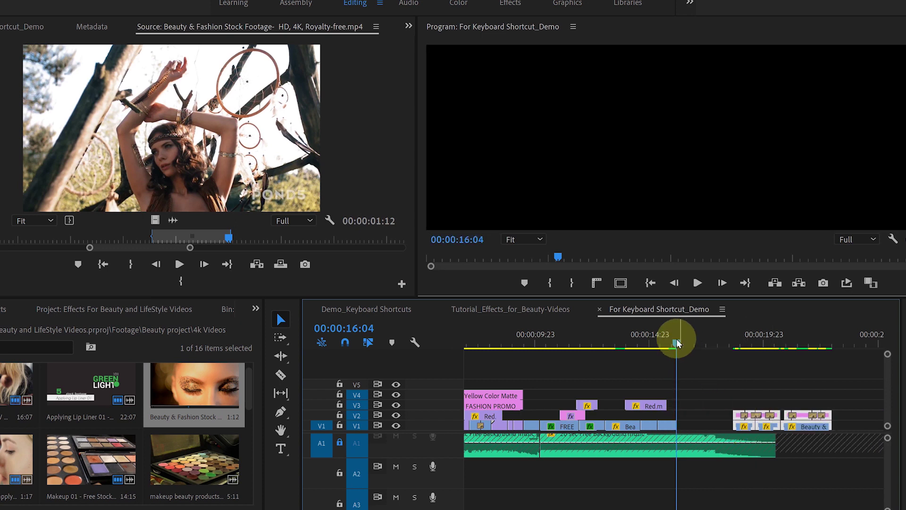
Place the marked Beauty & Fashion Stock Footage source clip in the V1 gap and move the following clips earlier against it
{"action": "left_click_drag", "start_coordinate": [678, 346], "coordinate": [678, 349]}
{"action": "key", "text": "equal"}
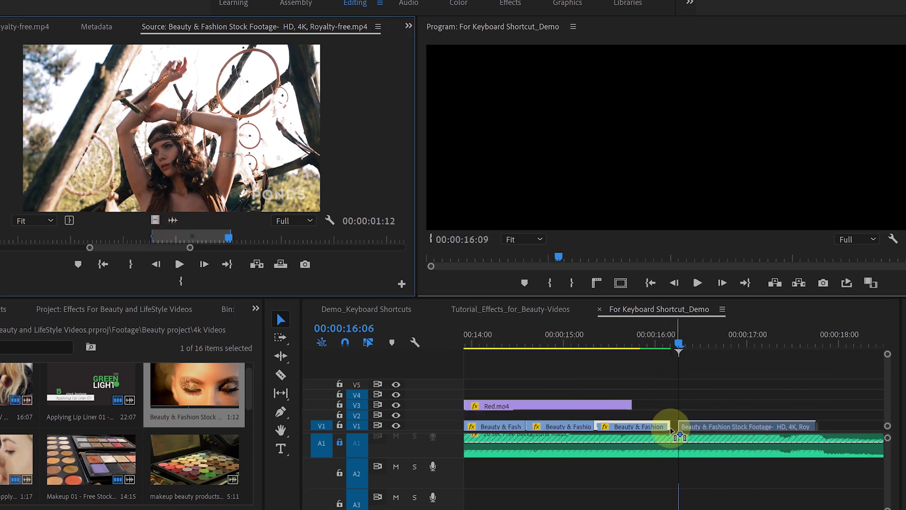
{"action": "left_click_drag", "start_coordinate": [667, 429], "coordinate": [677, 425]}
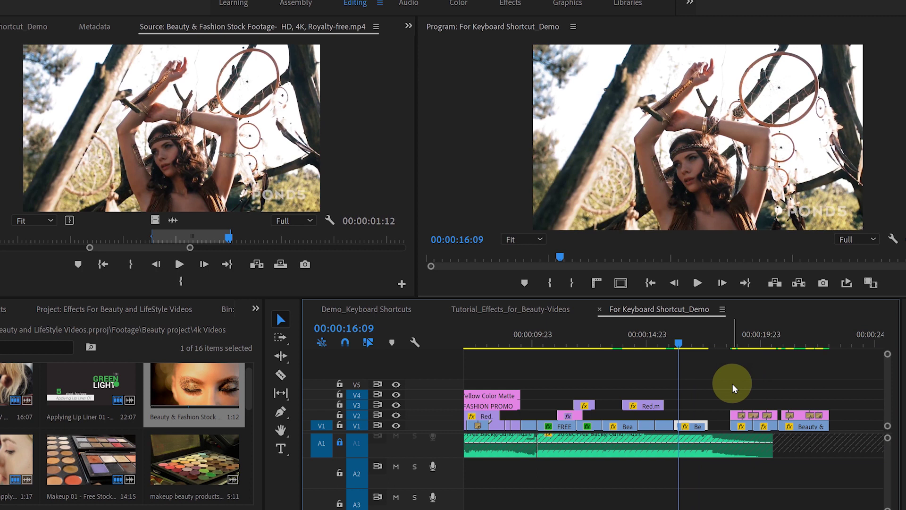
{"action": "left_click_drag", "start_coordinate": [733, 385], "coordinate": [824, 427]}
{"action": "left_click_drag", "start_coordinate": [741, 427], "coordinate": [722, 429]}
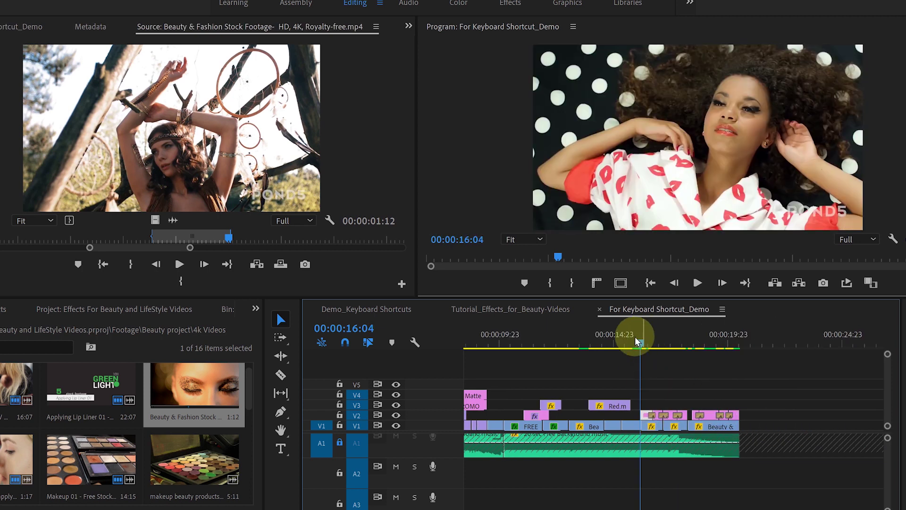
Insert the marked 00:00:01:12 Beauty & Fashion Stock Footage source range on V1 at 00:00:16:04 with an Insert edit
{"action": "left_click", "coordinate": [643, 336]}
{"action": "key", "text": "equal"}
{"action": "key", "text": "equal"}
{"action": "left_click", "coordinate": [672, 343]}
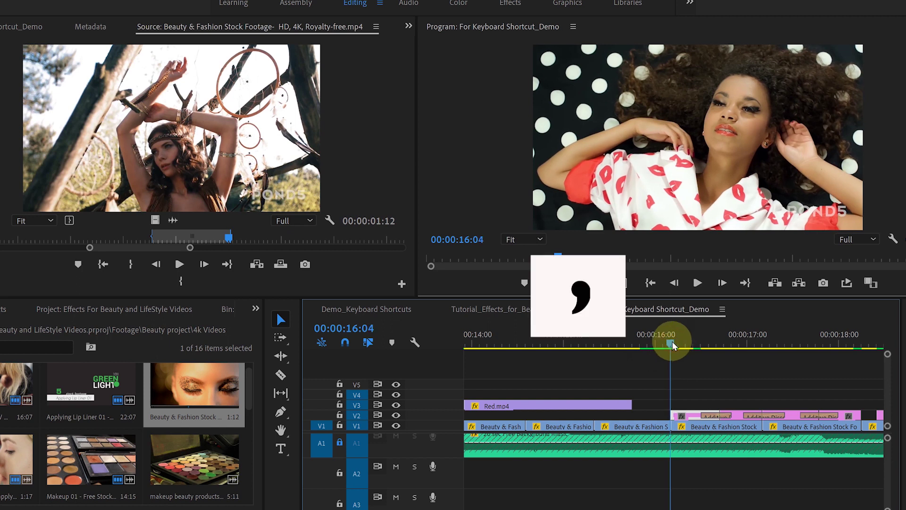
{"action": "left_click", "coordinate": [210, 213]}
{"action": "key", "text": "comma"}
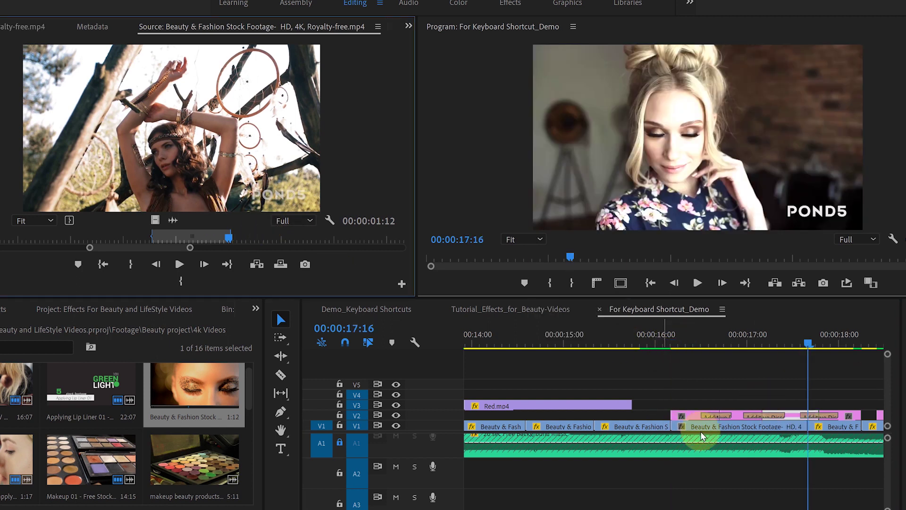
Target source V1 to track V4 and overwrite the marked Beauty & Fashion Stock Footage range there at 00:00:16:04
{"action": "left_click_drag", "start_coordinate": [702, 344], "coordinate": [682, 348]}
{"action": "left_click_drag", "start_coordinate": [321, 425], "coordinate": [322, 394]}
{"action": "left_click", "coordinate": [265, 203]}
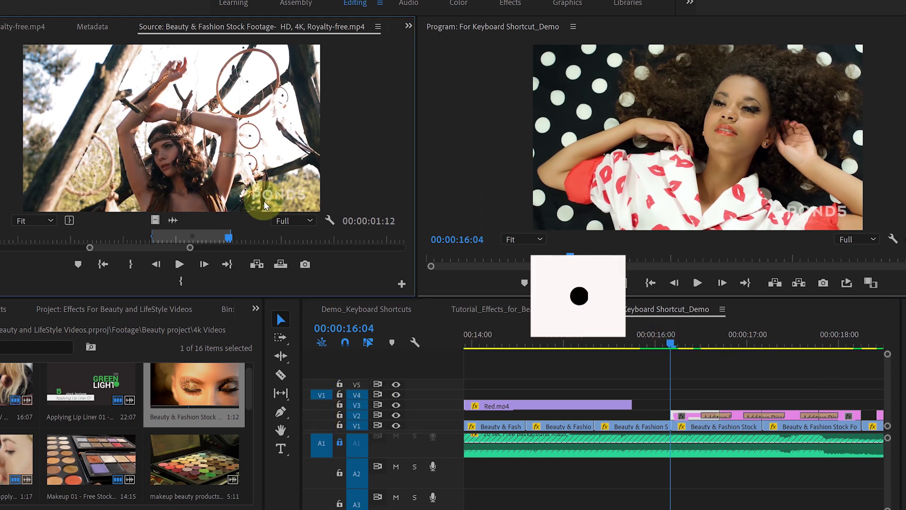
{"action": "key", "text": "period"}
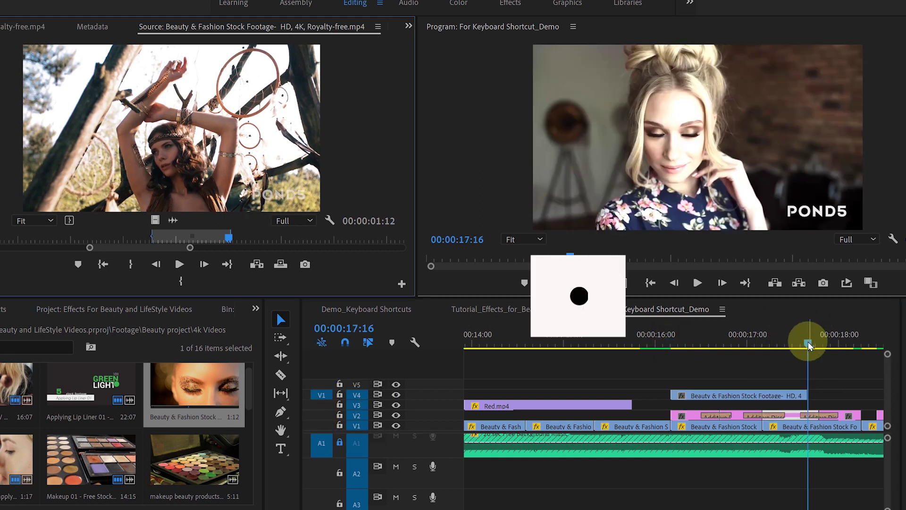
{"action": "left_click_drag", "start_coordinate": [808, 346], "coordinate": [682, 359]}
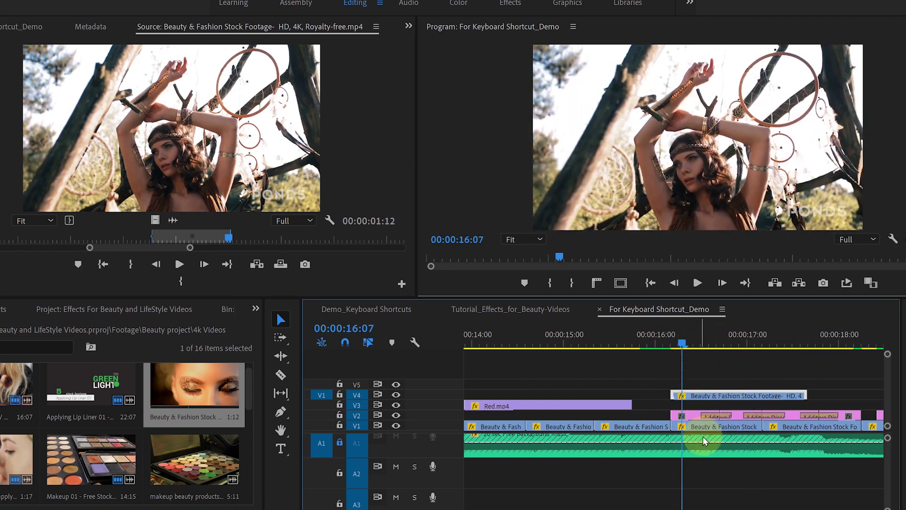
In the Demo_Keyboard Shortcuts sequence, insert a 2:15 marked range of the mixkit-fashion-model-in-front-of-multiple-mirrors-809 clip on V1 at 00:00:47:10
{"action": "left_click", "coordinate": [380, 309]}
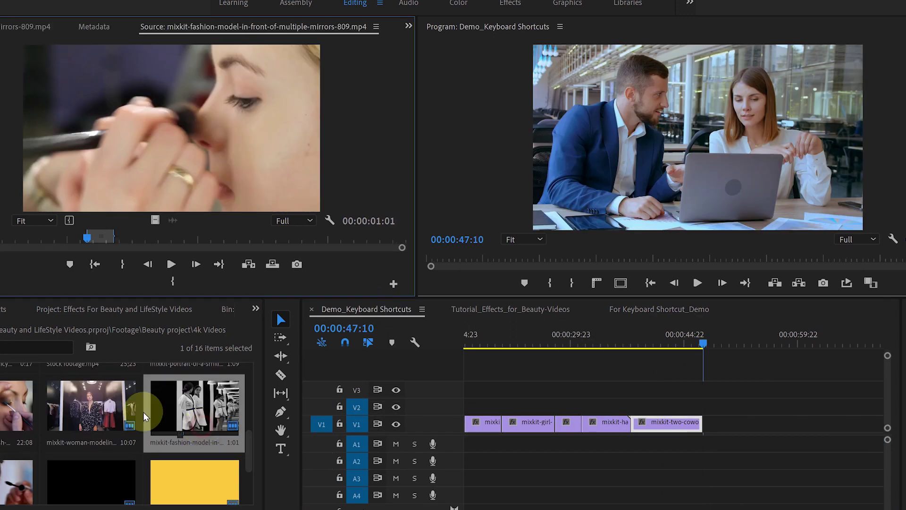
{"action": "double_click", "coordinate": [144, 416]}
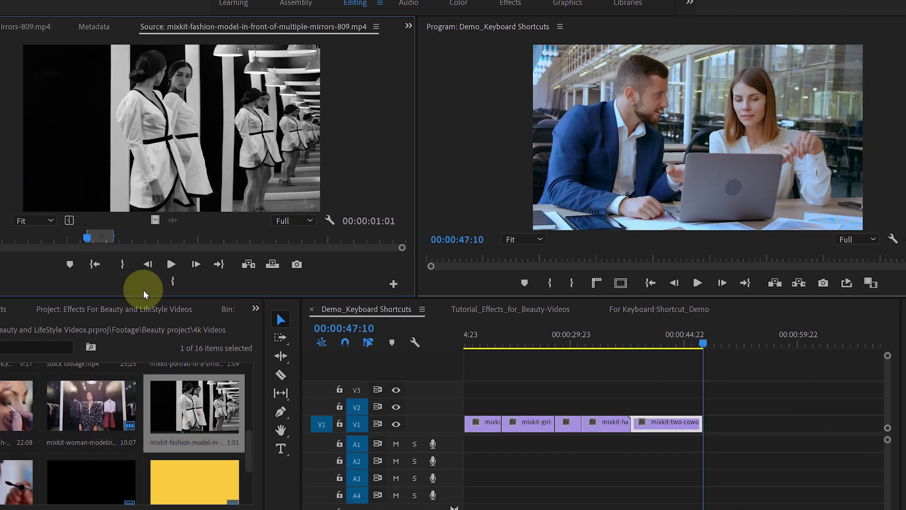
{"action": "left_click_drag", "start_coordinate": [87, 243], "coordinate": [213, 241]}
{"action": "key", "text": "i"}
{"action": "key", "text": "o"}
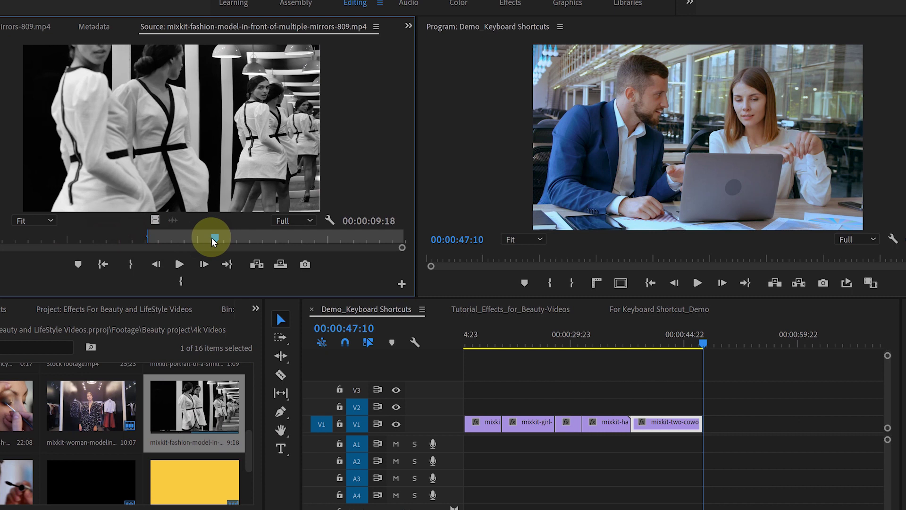
{"action": "key", "text": "comma"}
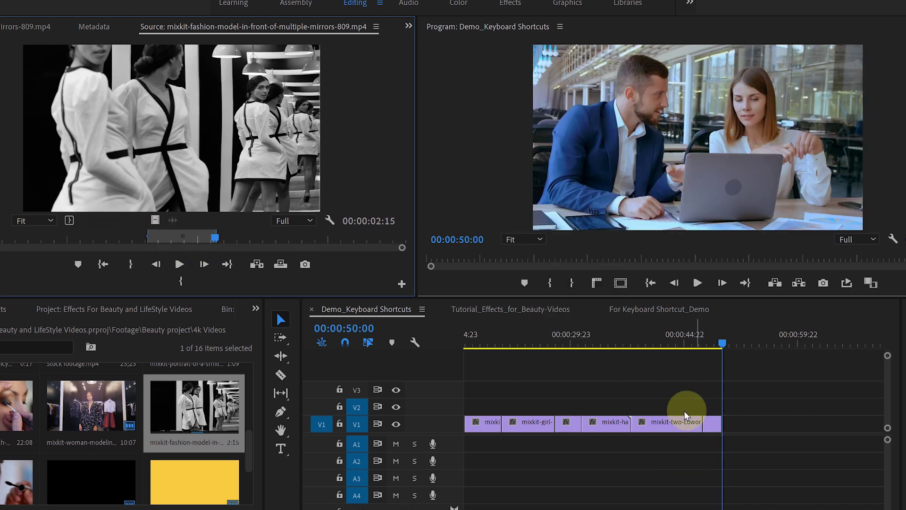
Mark a 1:09 range late in mixkit-woman-modeling-a-short-black-dress-805.mp4 and insert it on V1 at 00:00:50:00
{"action": "double_click", "coordinate": [77, 411]}
{"action": "left_click", "coordinate": [264, 239]}
{"action": "key", "text": "i"}
{"action": "left_click_drag", "start_coordinate": [276, 242], "coordinate": [304, 236]}
{"action": "key", "text": "o"}
{"action": "key", "text": "comma"}
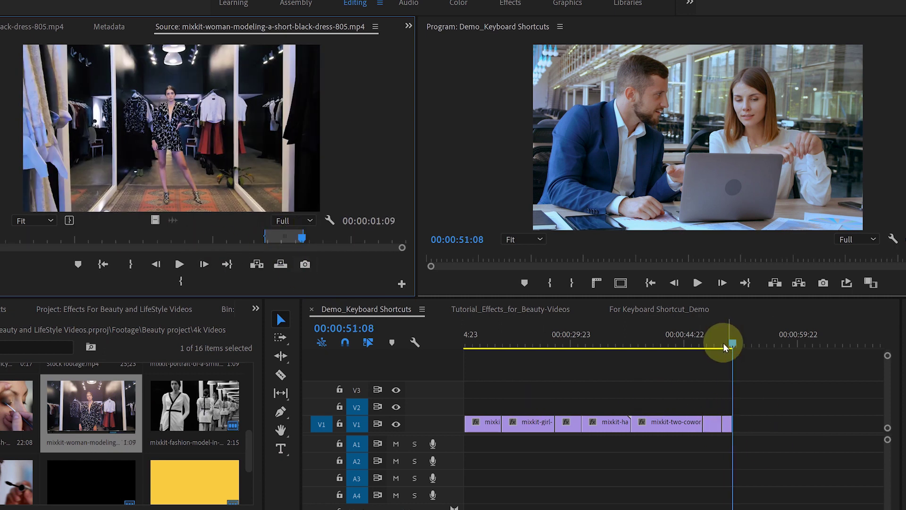
Mark a 1:05 range near the start of the same black-dress clip, insert it on V1 at 00:00:51:08 and review the inserted clips
{"action": "left_click", "coordinate": [44, 242]}
{"action": "key", "text": "i"}
{"action": "left_click_drag", "start_coordinate": [66, 242], "coordinate": [78, 244]}
{"action": "key", "text": "o"}
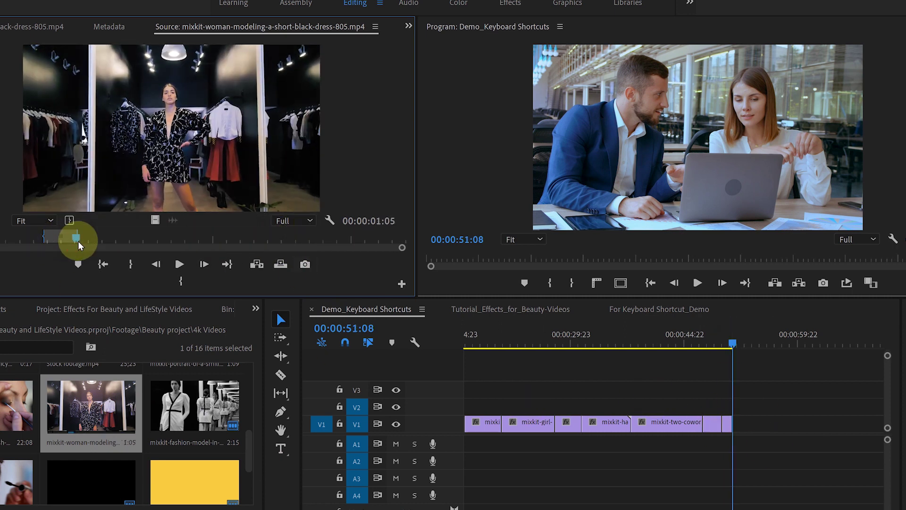
{"action": "key", "text": "comma"}
{"action": "left_click_drag", "start_coordinate": [732, 364], "coordinate": [710, 374]}
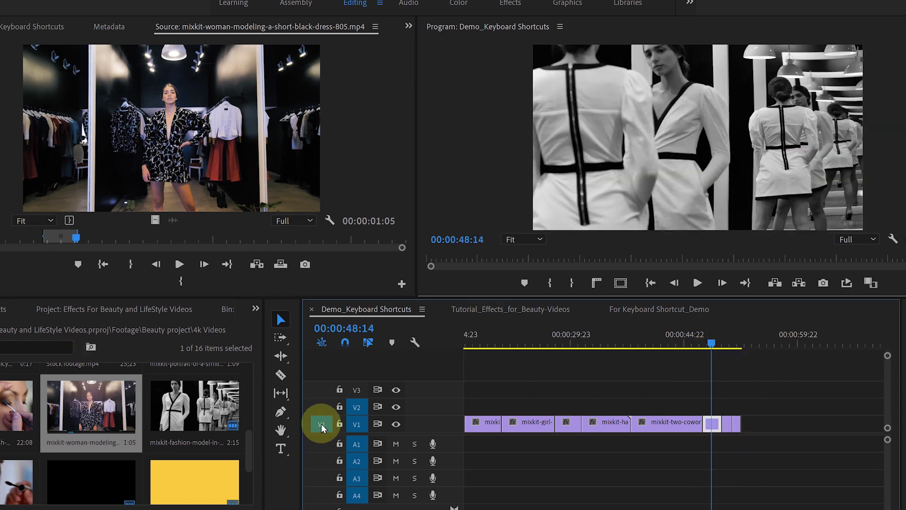
Target source V1 to V2, overwrite a new 1:12 range of the fashion-model mirrors clip at 00:00:30:08, and play it back
{"action": "left_click_drag", "start_coordinate": [324, 427], "coordinate": [320, 406]}
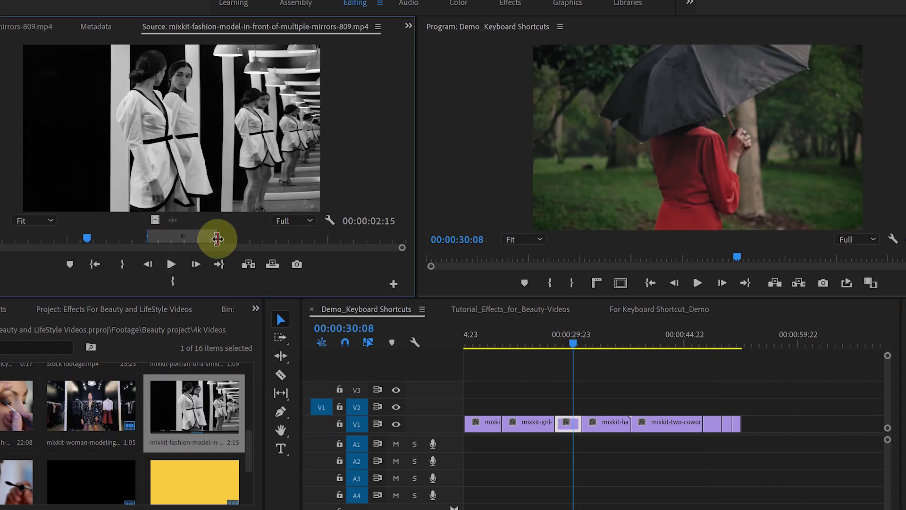
{"action": "left_click", "coordinate": [253, 236]}
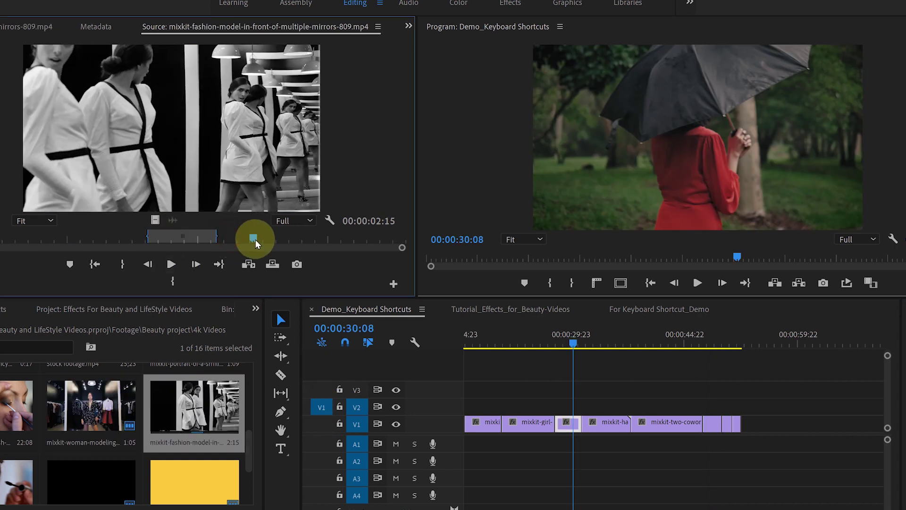
{"action": "key", "text": "i"}
{"action": "left_click_drag", "start_coordinate": [255, 242], "coordinate": [289, 237]}
{"action": "key", "text": "o"}
{"action": "key", "text": "period"}
{"action": "left_click", "coordinate": [583, 433]}
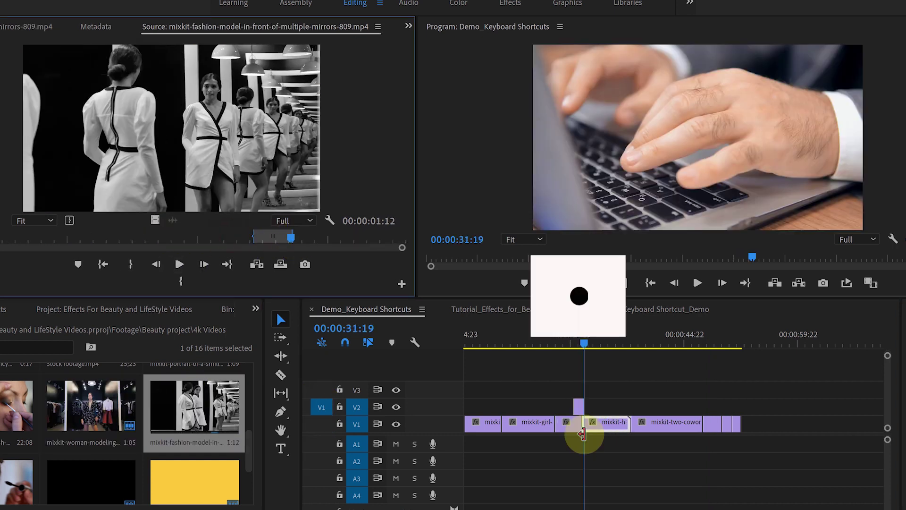
{"action": "mouse_move", "coordinate": [585, 343]}
{"action": "left_mouse_down"}
{"action": "mouse_move", "coordinate": [573, 340]}
{"action": "mouse_move", "coordinate": [577, 352]}
{"action": "left_mouse_up"}
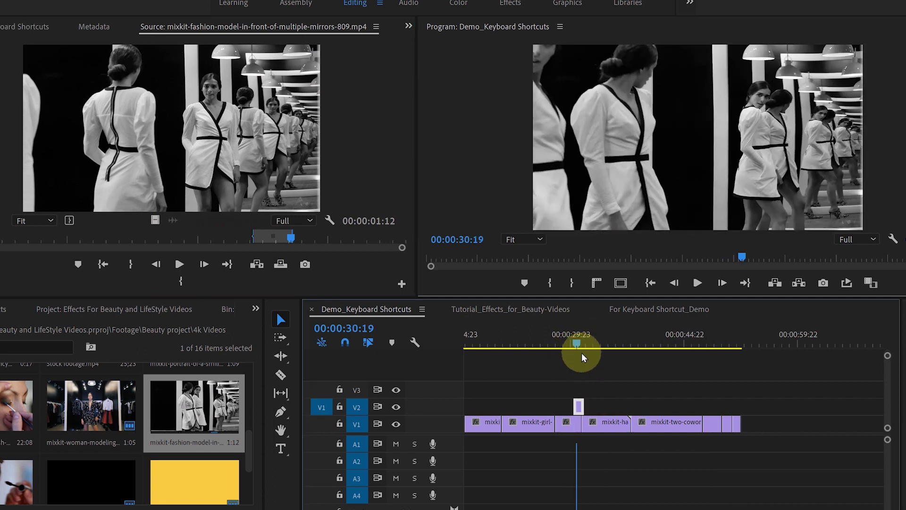
{"action": "key", "text": "space"}
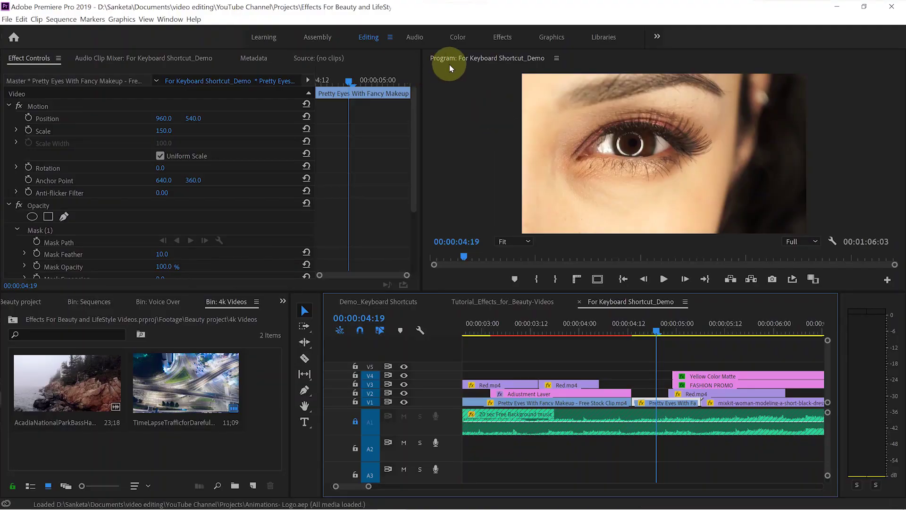
Examine the close-up eye frame of the For Keyboard Shortcut_Demo sequence in the Program Monitor at 400% and 200% zoom
{"action": "left_click", "coordinate": [527, 243]}
{"action": "left_click", "coordinate": [514, 359]}
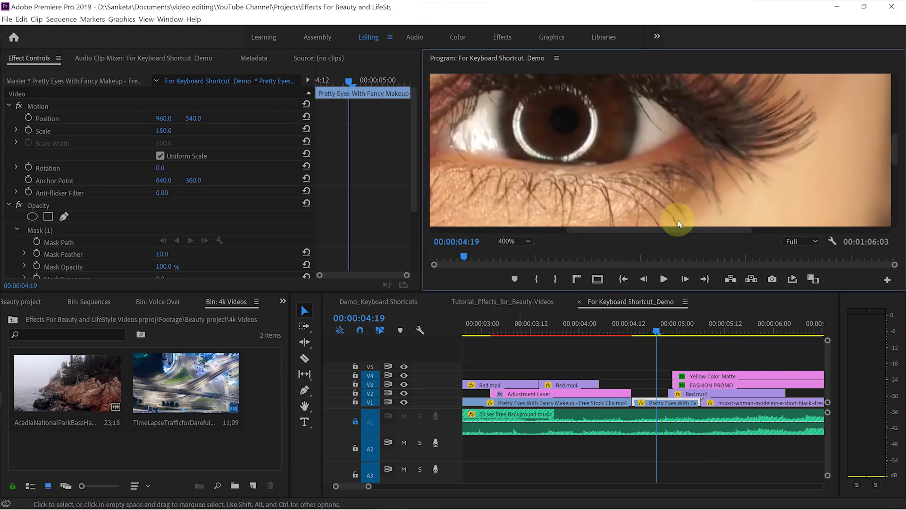
{"action": "left_click", "coordinate": [528, 241]}
{"action": "left_click", "coordinate": [512, 346]}
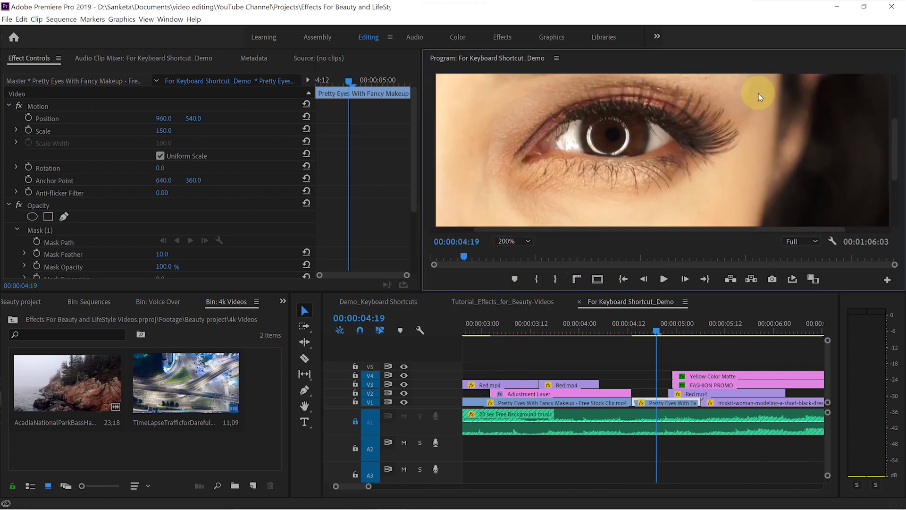
{"action": "mouse_move", "coordinate": [897, 152]}
{"action": "left_mouse_down"}
{"action": "mouse_move", "coordinate": [896, 81]}
{"action": "mouse_move", "coordinate": [892, 226]}
{"action": "mouse_move", "coordinate": [902, 150]}
{"action": "left_mouse_up"}
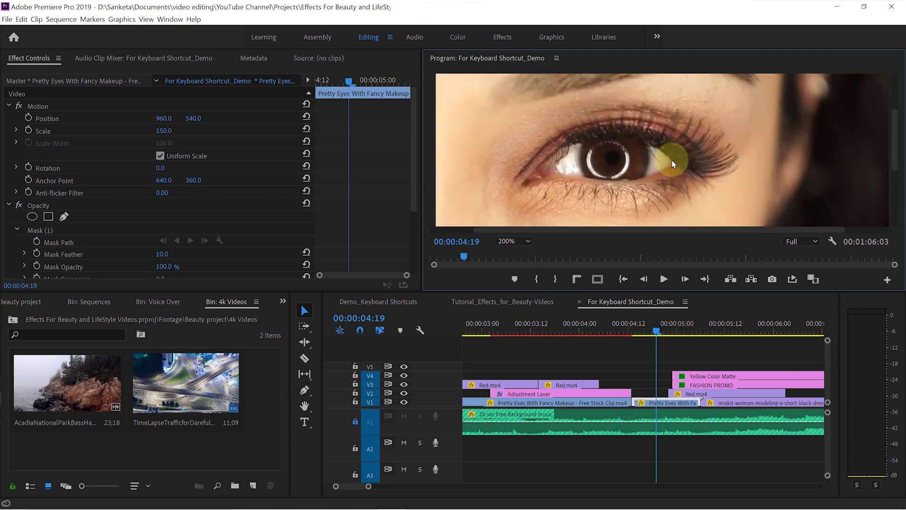
View the eye frame in the Program Monitor at 50% and 75% zoom, and return the zoom level to Fit
{"action": "left_click", "coordinate": [528, 241]}
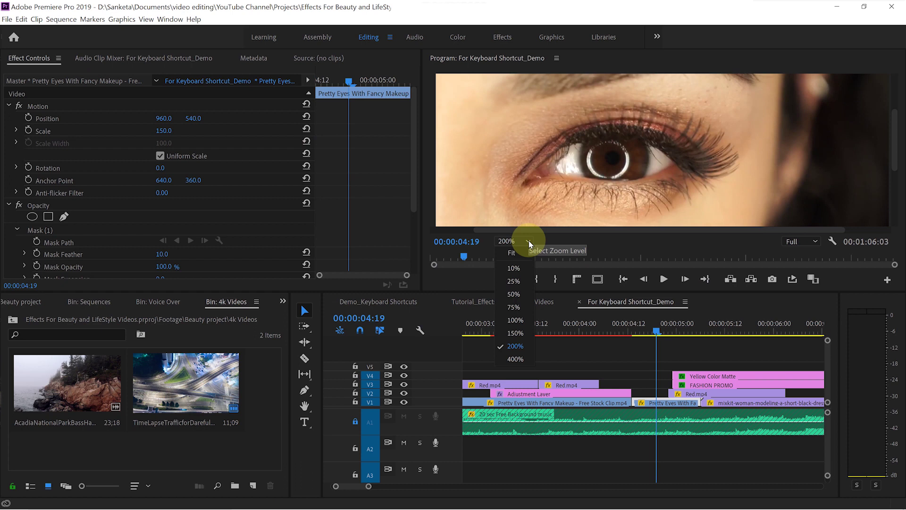
{"action": "left_click", "coordinate": [514, 294]}
{"action": "left_click", "coordinate": [528, 241]}
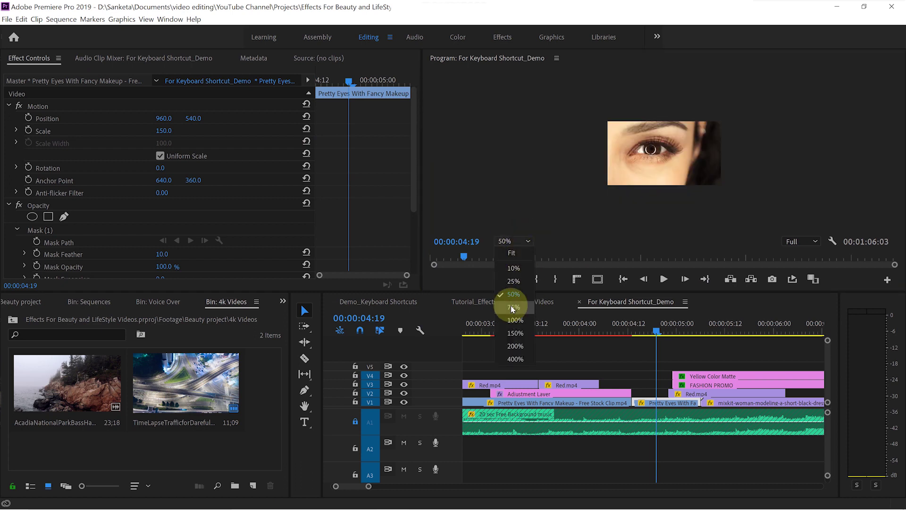
{"action": "left_click", "coordinate": [512, 307]}
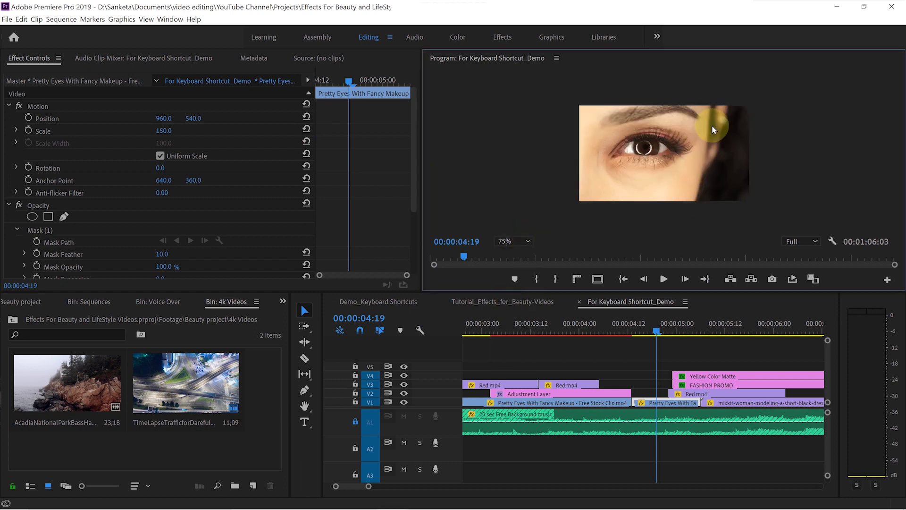
{"action": "left_click", "coordinate": [528, 241]}
{"action": "left_click", "coordinate": [514, 253]}
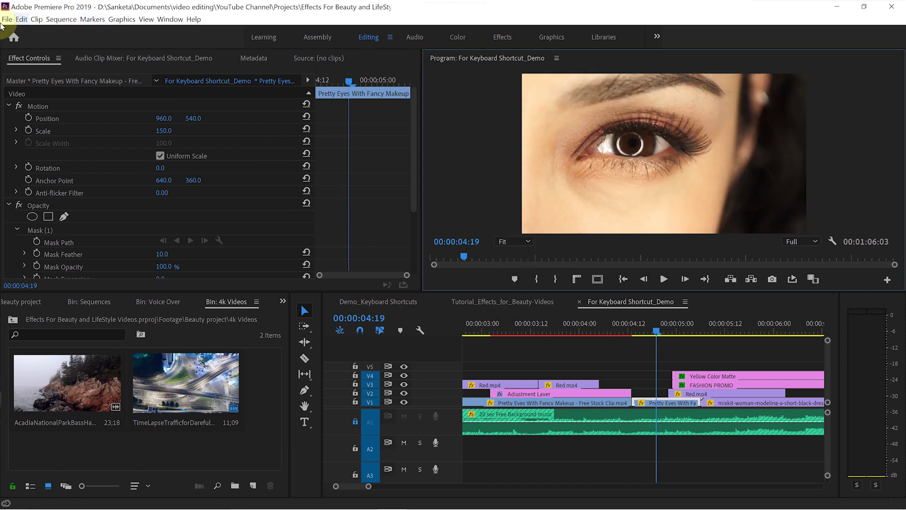
Search the keyboard shortcuts for "zoom" and examine the Program Monitor Panel zoom commands
{"action": "left_click", "coordinate": [21, 20]}
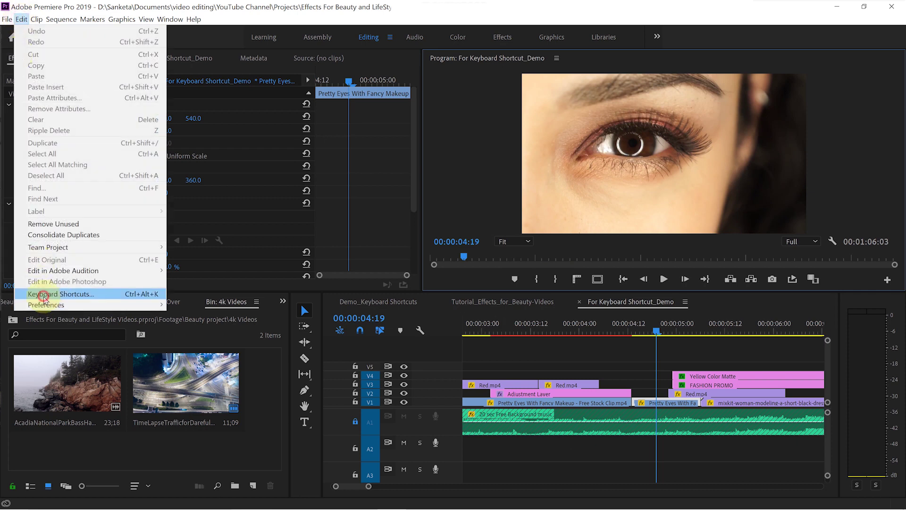
{"action": "left_click", "coordinate": [43, 296]}
{"action": "left_click", "coordinate": [71, 320]}
{"action": "type", "text": "zoo"}
{"action": "left_click_drag", "start_coordinate": [415, 385], "coordinate": [416, 411]}
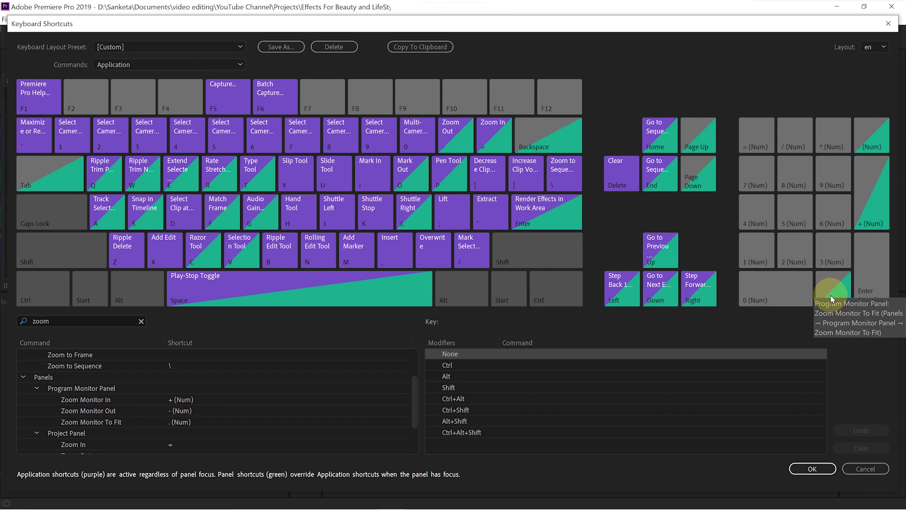
{"action": "left_click", "coordinate": [812, 469]}
Start a pen-drawn opacity mask on the Pretty Eyes clip at 00:00:04:17, tracing down the face's edge along the hair at 200% zoom
{"action": "left_click", "coordinate": [61, 219]}
{"action": "left_click", "coordinate": [609, 126]}
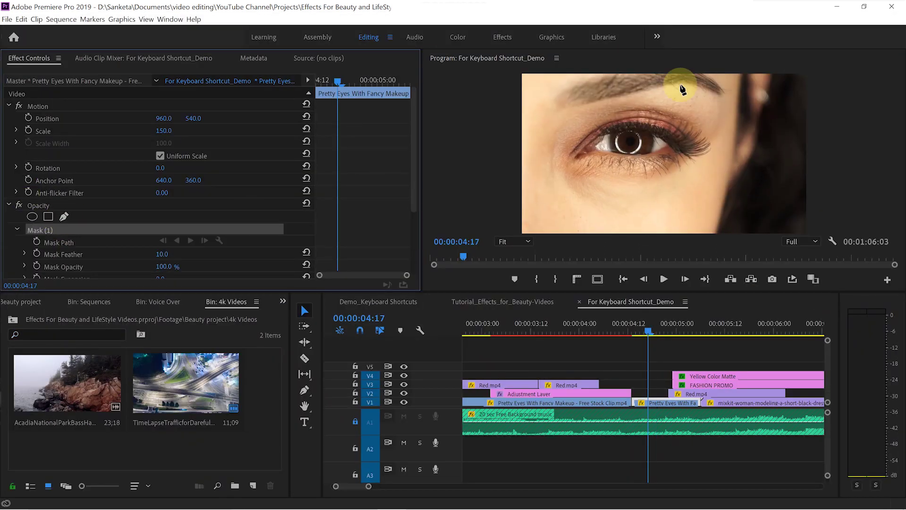
{"action": "left_click", "coordinate": [772, 76]}
{"action": "key", "text": "plus"}
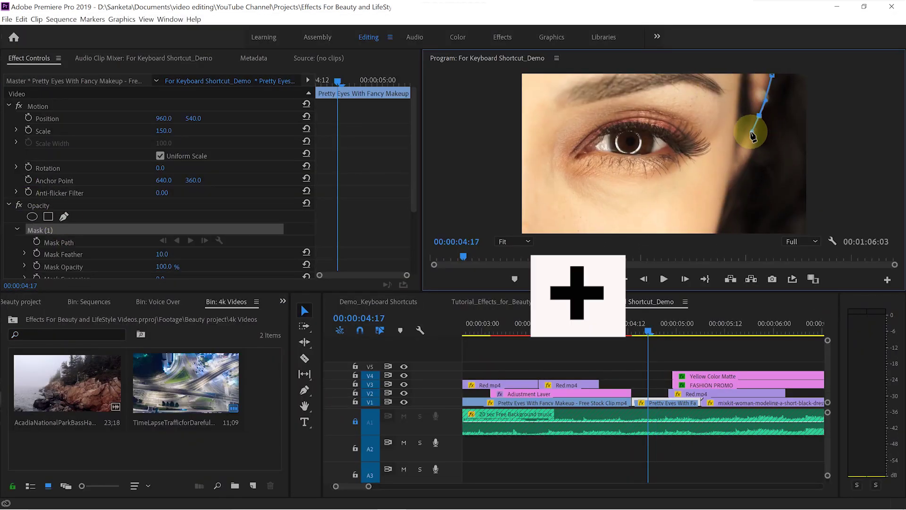
{"action": "left_click_drag", "start_coordinate": [805, 153], "coordinate": [761, 135]}
{"action": "key", "text": "h"}
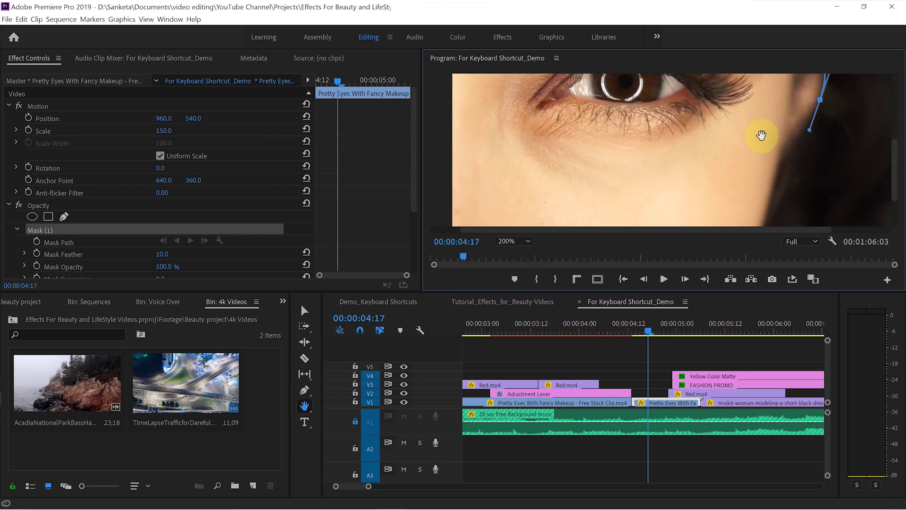
{"action": "key", "text": "v"}
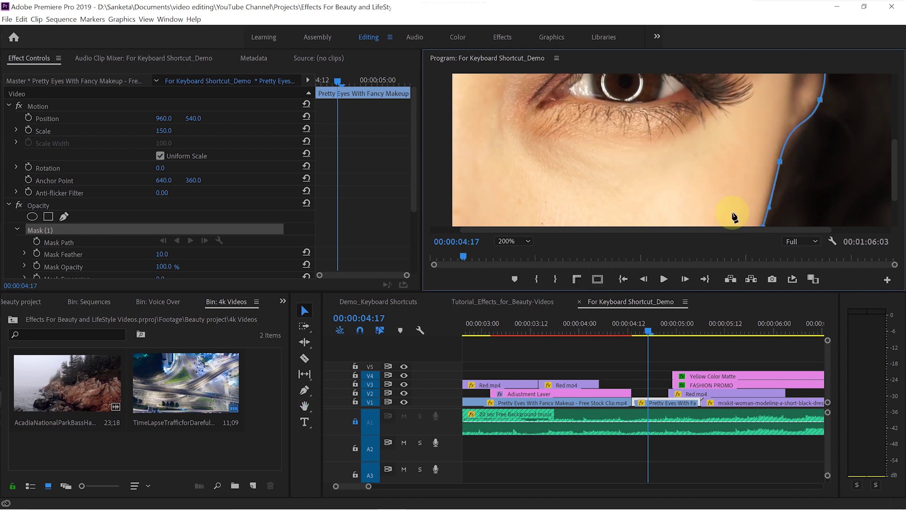
Extend the mask path past the frame's lower edge and across to just outside its lower-left corner
{"action": "key", "text": "h"}
{"action": "left_click_drag", "start_coordinate": [747, 216], "coordinate": [756, 167]}
{"action": "key", "text": "v"}
{"action": "left_click", "coordinate": [763, 203]}
{"action": "left_click", "coordinate": [460, 190]}
Add a mask point outside the frame's upper-left corner at 100% zoom and close the path at its starting point
{"action": "key", "text": "h"}
{"action": "left_click_drag", "start_coordinate": [473, 118], "coordinate": [485, 180]}
{"action": "key", "text": "minus"}
{"action": "key", "text": "minus"}
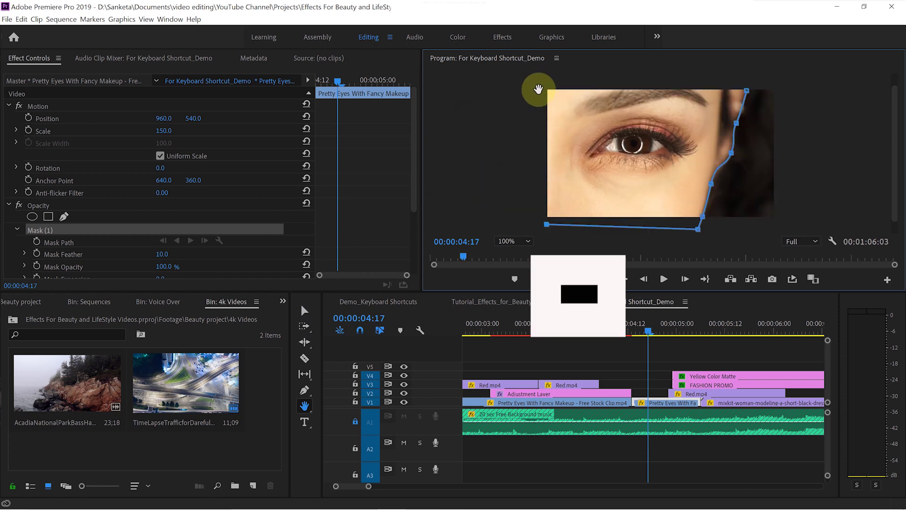
{"action": "key", "text": "v"}
{"action": "left_click", "coordinate": [541, 88]}
{"action": "left_click", "coordinate": [747, 90]}
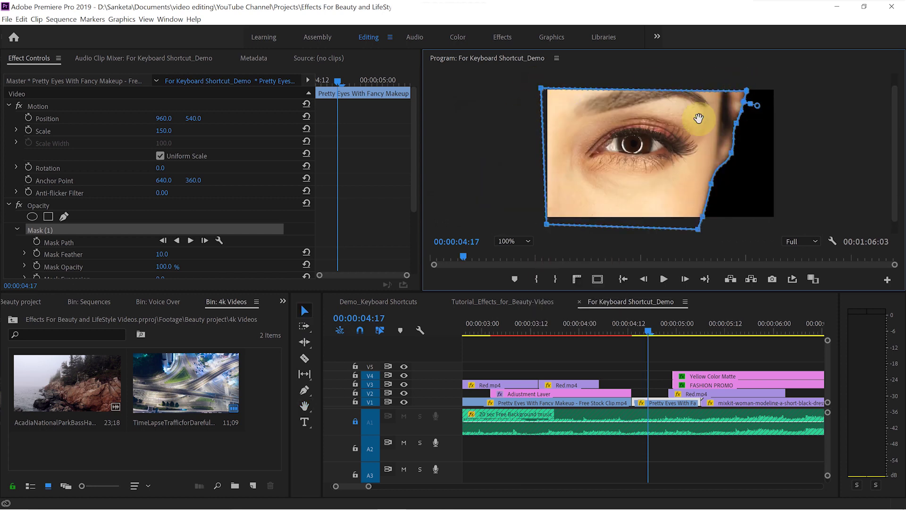
{"action": "left_click_drag", "start_coordinate": [748, 88], "coordinate": [751, 89]}
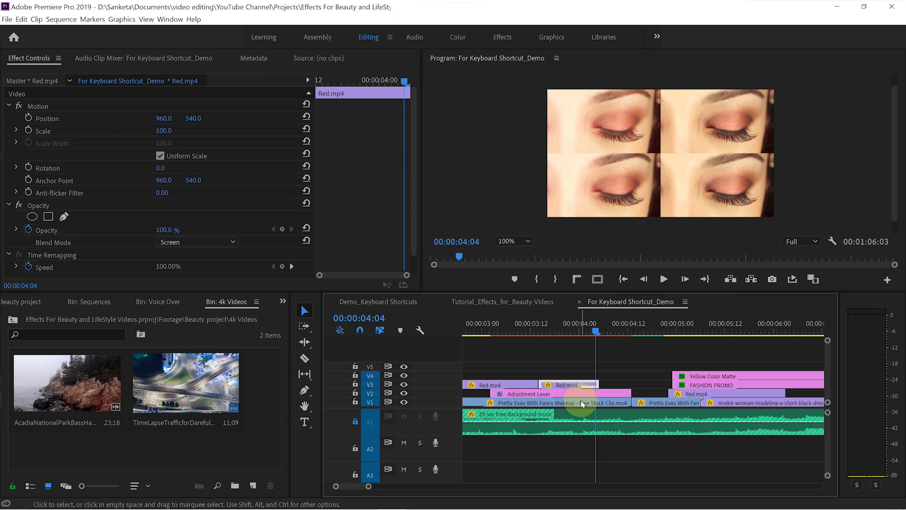
Toggle the Timeline panel, and the Effect Controls panel, between maximized and normal size
{"action": "key", "text": "grave"}
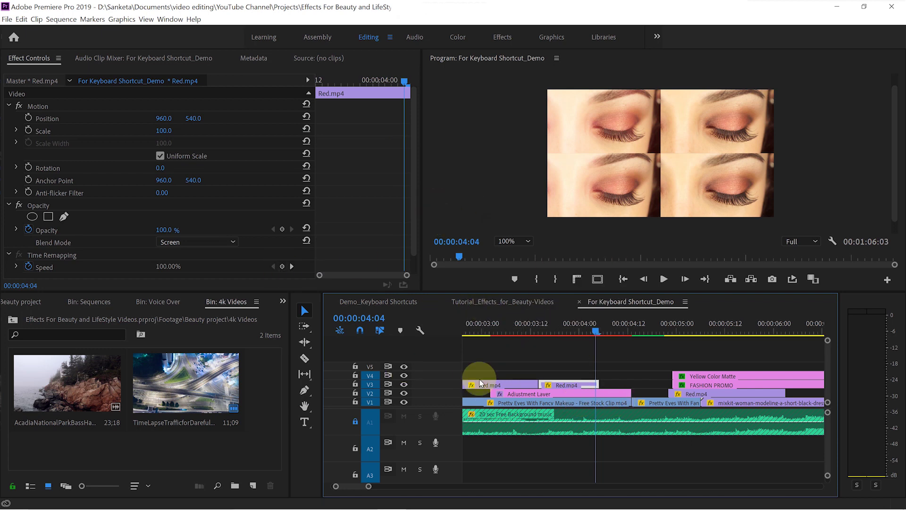
{"action": "key", "text": "grave"}
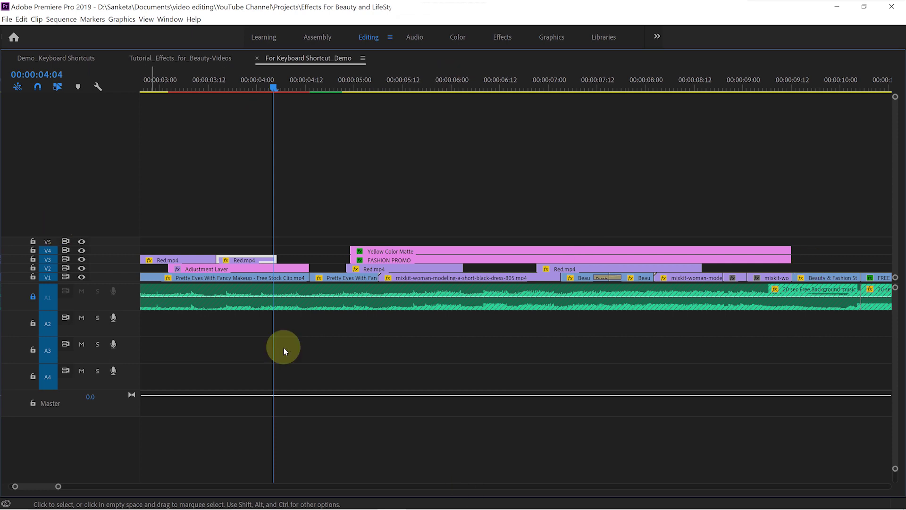
{"action": "key", "text": "grave"}
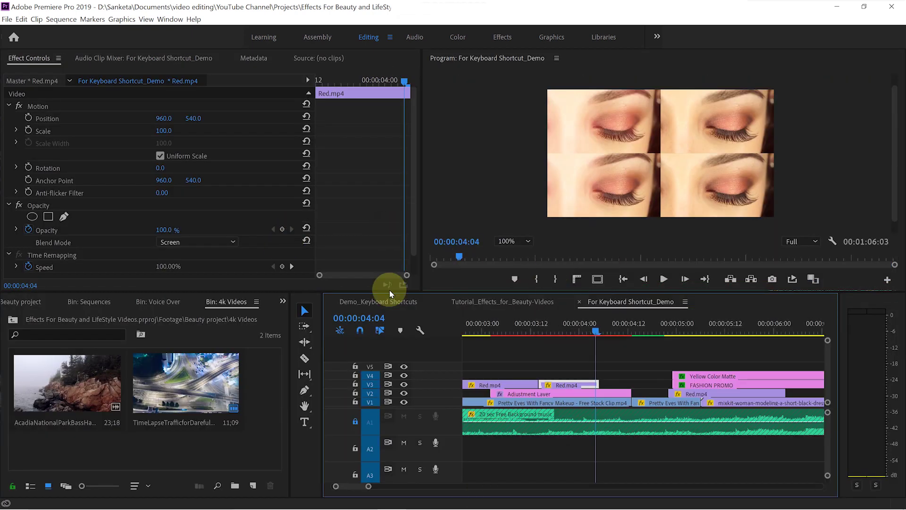
{"action": "key", "text": "grave"}
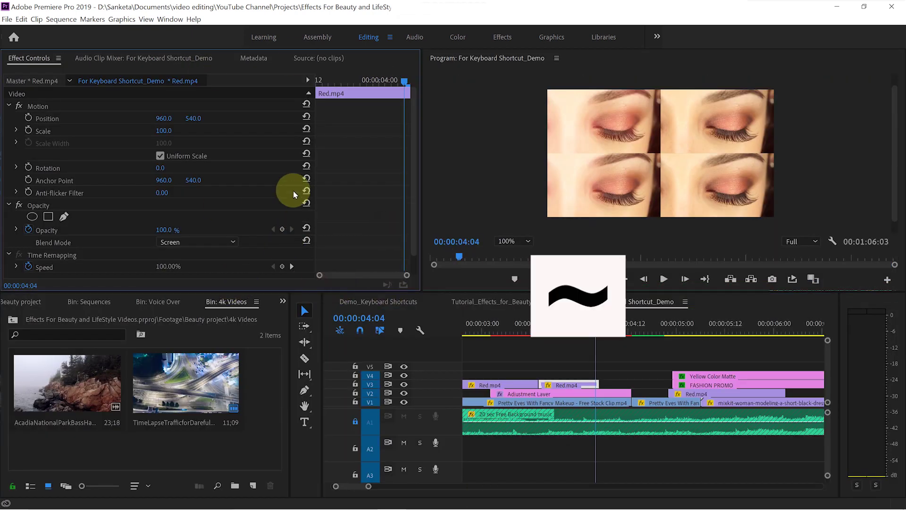
Maximize the Program Monitor panel, play the sequence from 00:00:09:08 and stop the playback
{"action": "key", "text": "grave"}
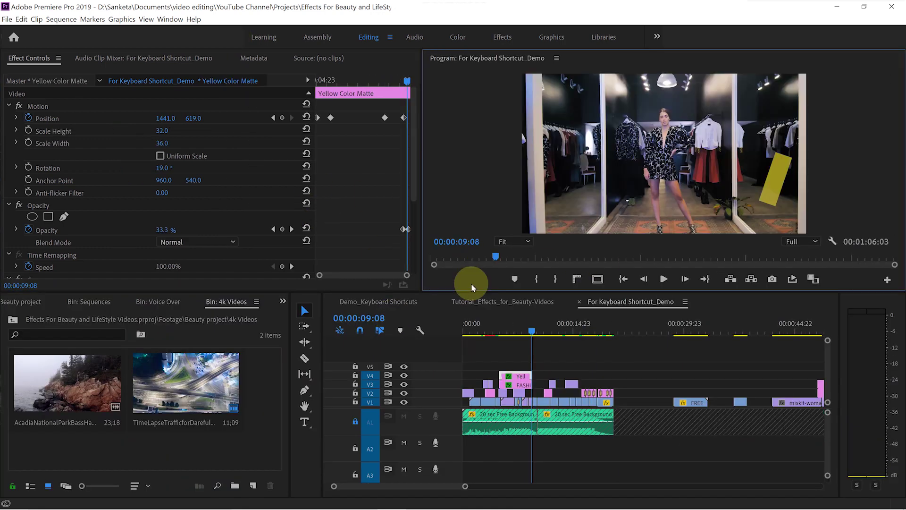
{"action": "key", "text": "grave"}
{"action": "left_click", "coordinate": [453, 485]}
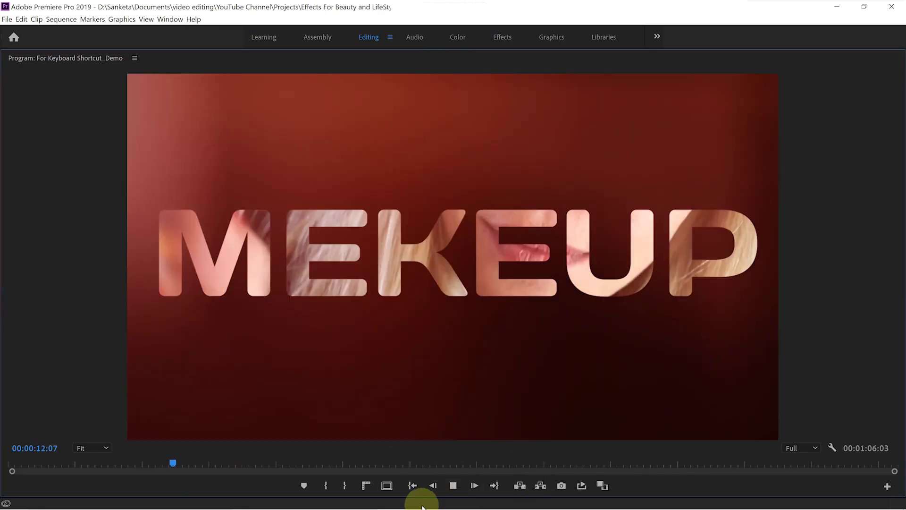
{"action": "left_click", "coordinate": [453, 485]}
Show the sequence video full screen and return to the normal workspace
{"action": "key", "text": "ctrl+grave"}
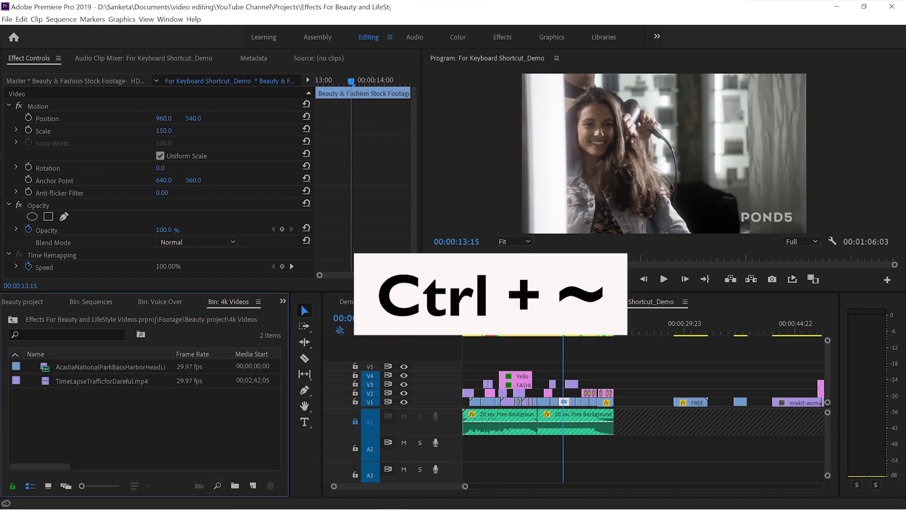
{"action": "key", "text": "ctrl+grave"}
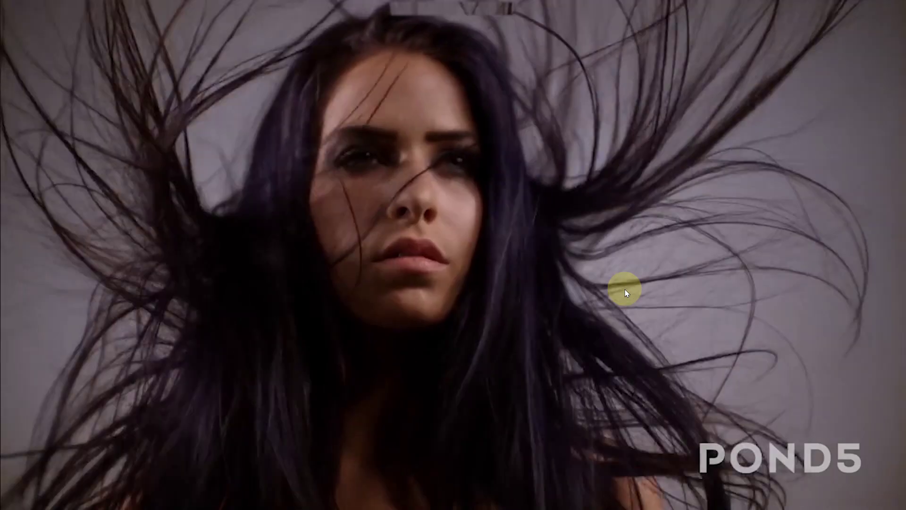
{"action": "key", "text": "Escape"}
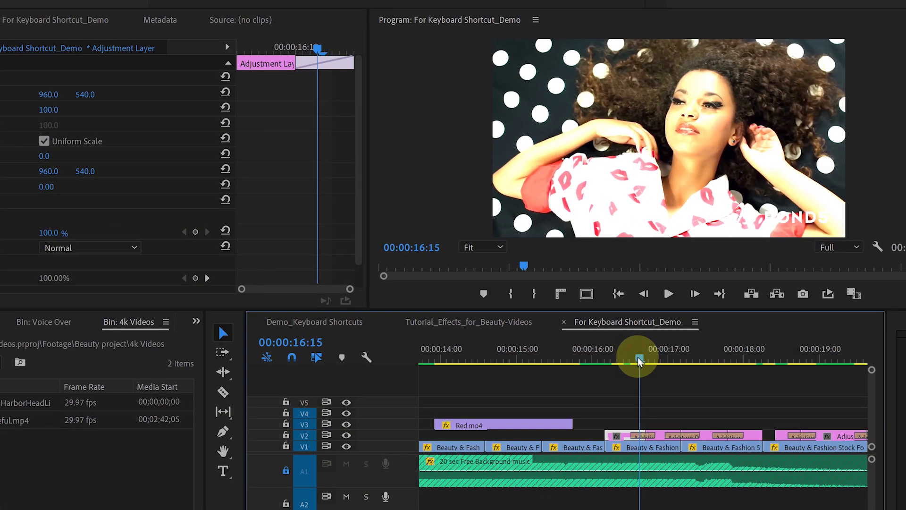
Review the neighbouring Beauty & Fashion clips on V1 at 00:00:17:14 and 00:00:16:20, selecting each one
{"action": "left_click_drag", "start_coordinate": [640, 331], "coordinate": [712, 370]}
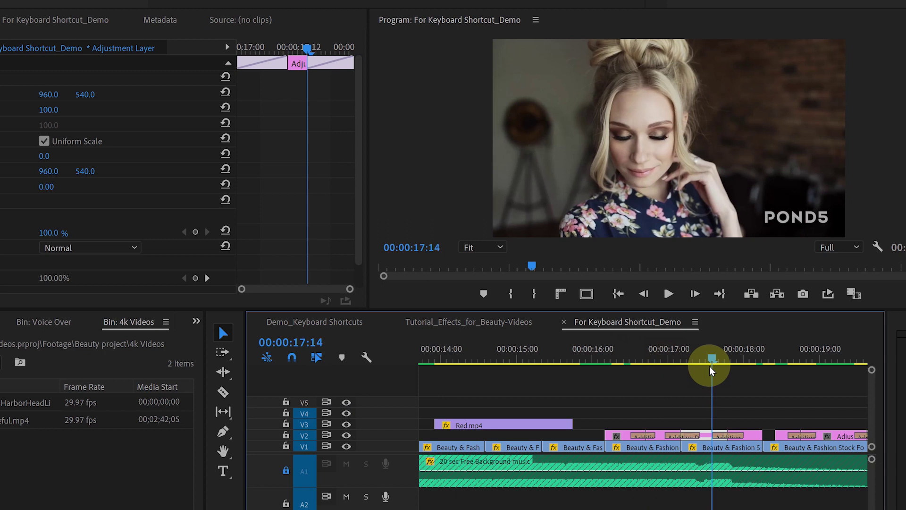
{"action": "left_click", "coordinate": [713, 451]}
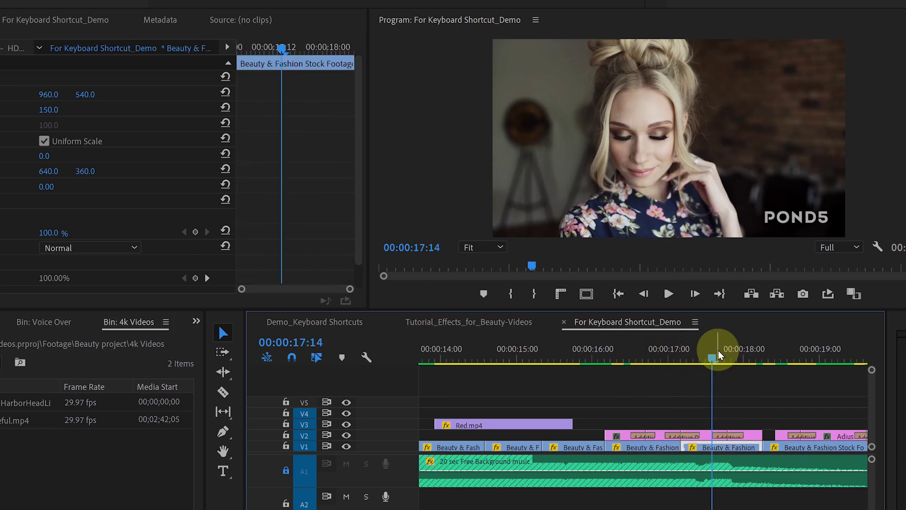
{"action": "left_click_drag", "start_coordinate": [717, 358], "coordinate": [656, 371]}
{"action": "left_click", "coordinate": [657, 446]}
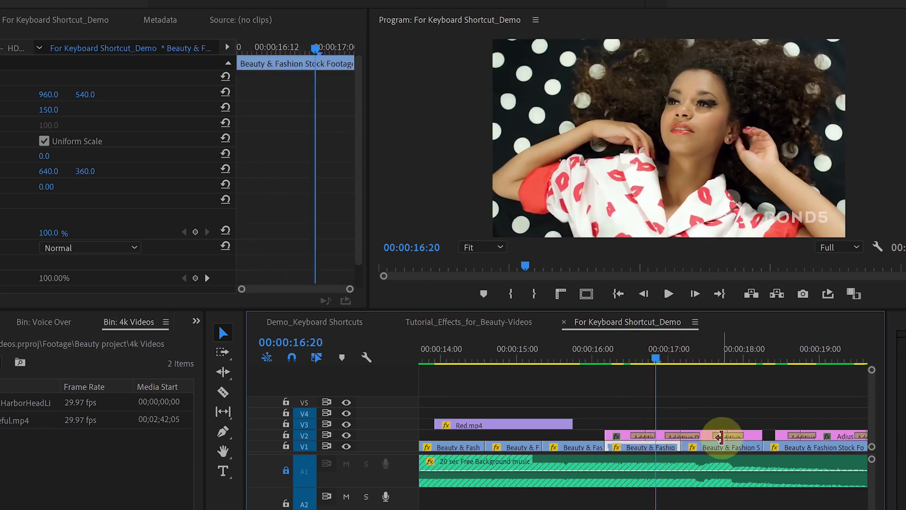
Try to swap the neighbouring Beauty & Fashion clips on V1 by moving them aside one by one, and undo the moves
{"action": "key", "text": "minus"}
{"action": "left_click_drag", "start_coordinate": [809, 443], "coordinate": [663, 448]}
{"action": "left_click_drag", "start_coordinate": [685, 448], "coordinate": [832, 454]}
{"action": "left_click_drag", "start_coordinate": [638, 452], "coordinate": [680, 452]}
{"action": "left_click_drag", "start_coordinate": [829, 447], "coordinate": [650, 453]}
{"action": "left_click_drag", "start_coordinate": [859, 445], "coordinate": [714, 449]}
{"action": "left_click", "coordinate": [688, 361]}
{"action": "left_click_drag", "start_coordinate": [680, 376], "coordinate": [684, 414]}
{"action": "key", "text": "ctrl+z"}
{"action": "key", "text": "ctrl+z"}
{"action": "key", "text": "ctrl+z"}
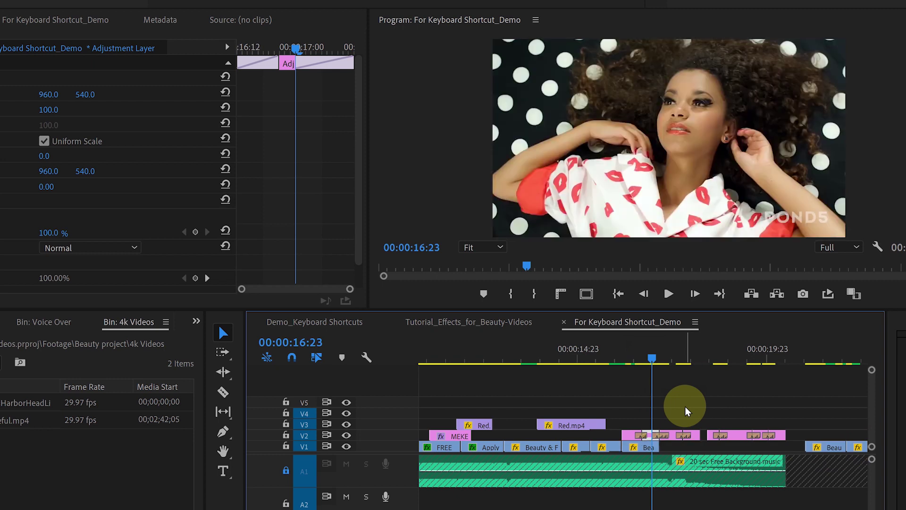
Rearrange the Beauty & Fashion clips on V1 by moving the one near 00:00:17:14 to an earlier position
{"action": "key", "text": "equal"}
{"action": "key", "text": "equal"}
{"action": "left_click_drag", "start_coordinate": [644, 359], "coordinate": [631, 376]}
{"action": "left_click", "coordinate": [706, 448]}
{"action": "left_click_drag", "start_coordinate": [710, 448], "coordinate": [557, 459]}
{"action": "left_click_drag", "start_coordinate": [633, 355], "coordinate": [718, 391]}
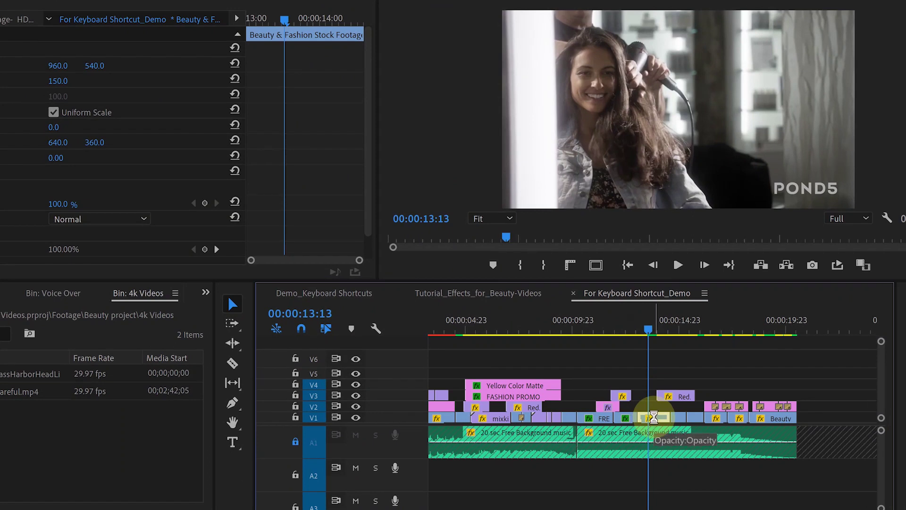
Paste a copy of the Beauty & Fashion clip at 00:00:21:04, undo it and return to the original clip at 00:00:13:12
{"action": "left_click", "coordinate": [812, 325]}
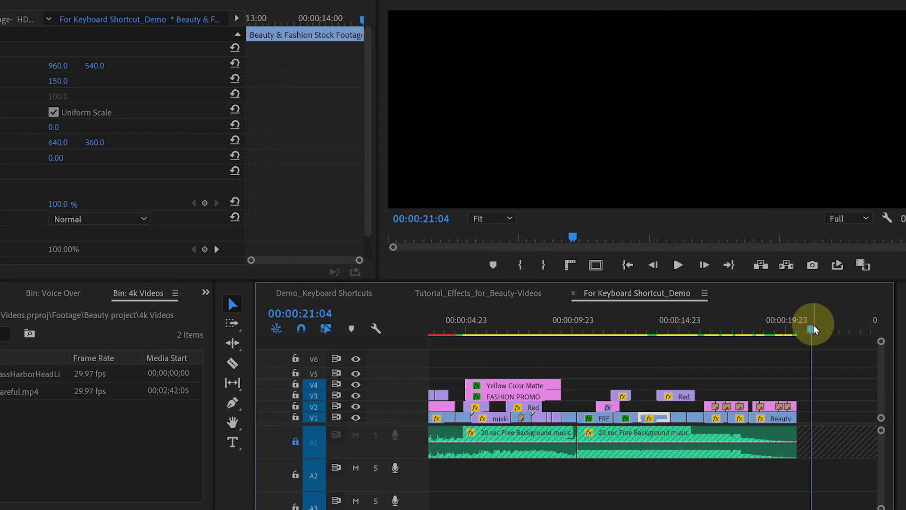
{"action": "key", "text": "ctrl+v"}
{"action": "left_click", "coordinate": [831, 326]}
{"action": "key", "text": "ctrl+z"}
{"action": "left_click", "coordinate": [648, 326]}
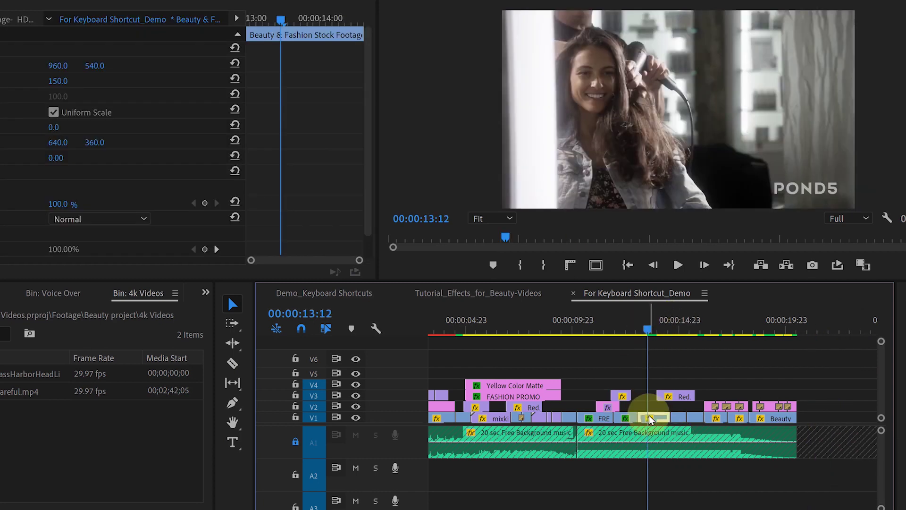
Duplicate the Beauty & Fashion clip onto V5 near 00:00:16:00 and place the copy past the last clip on V1
{"action": "left_click_drag", "start_coordinate": [655, 420], "coordinate": [650, 374]}
{"action": "left_click_drag", "start_coordinate": [649, 333], "coordinate": [645, 334]}
{"action": "left_click_drag", "start_coordinate": [651, 374], "coordinate": [709, 372]}
{"action": "left_click_drag", "start_coordinate": [694, 330], "coordinate": [708, 330]}
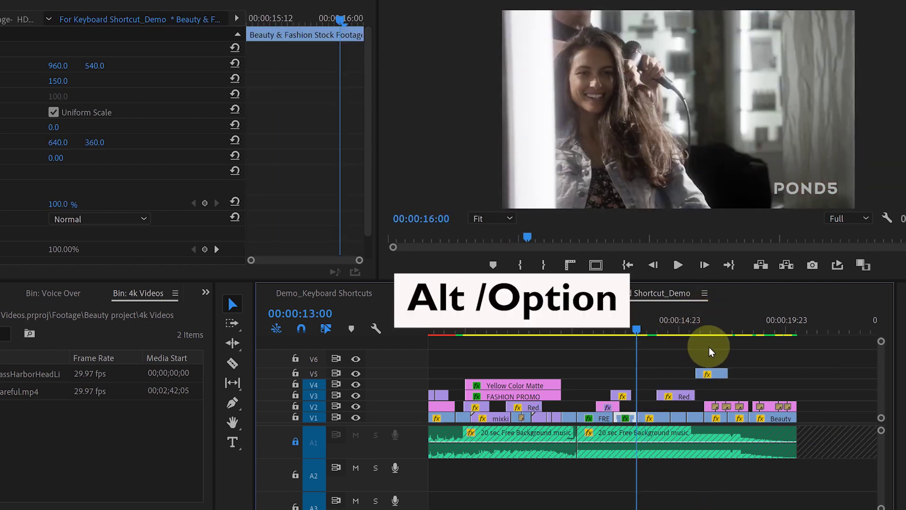
{"action": "left_click_drag", "start_coordinate": [709, 373], "coordinate": [814, 417]}
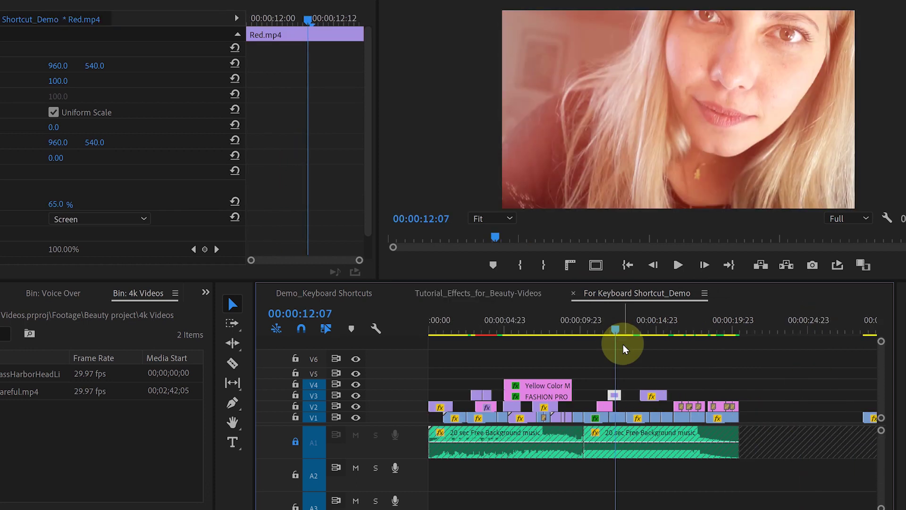
Try to move the Red.mp4 clip at 00:00:12:05 from V3 to a higher track freehand, and undo the move
{"action": "key", "text": "equal"}
{"action": "key", "text": "equal"}
{"action": "key", "text": "equal"}
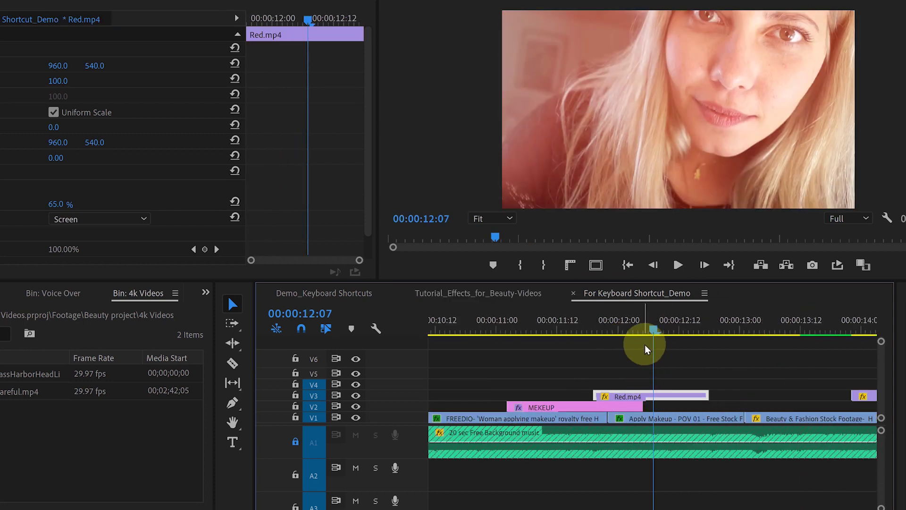
{"action": "key", "text": "minus"}
{"action": "left_click", "coordinate": [648, 328]}
{"action": "left_click_drag", "start_coordinate": [658, 393], "coordinate": [679, 364]}
{"action": "key", "text": "ctrl+z"}
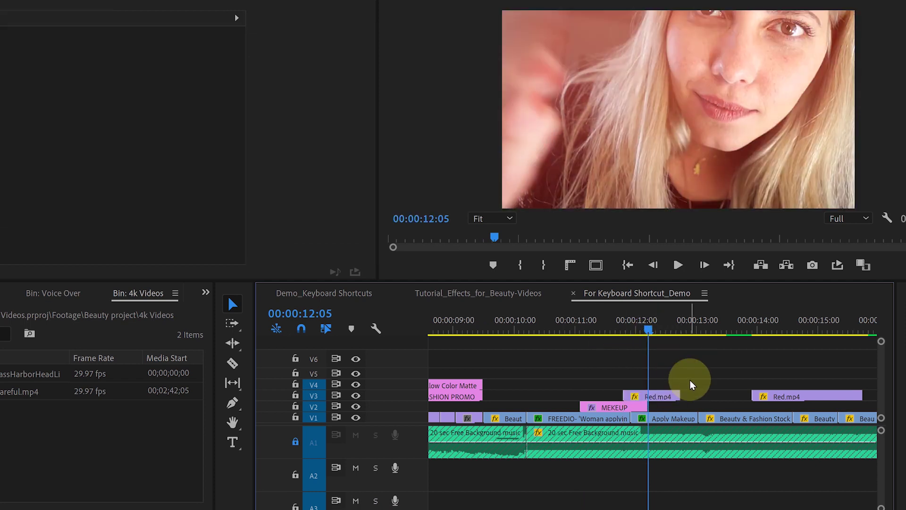
Nudge the Red.mp4 clip at 00:00:12:05 up through the tracks above V3 and back down to V3
{"action": "left_click", "coordinate": [648, 392]}
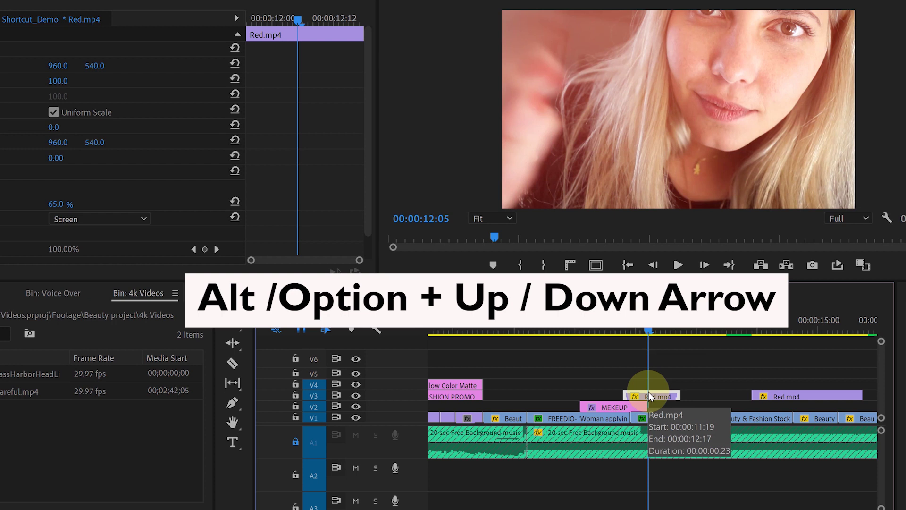
{"action": "key", "text": "alt+Up"}
{"action": "key", "text": "alt+Up"}
{"action": "key", "text": "alt+Up"}
{"action": "key", "text": "alt+Up"}
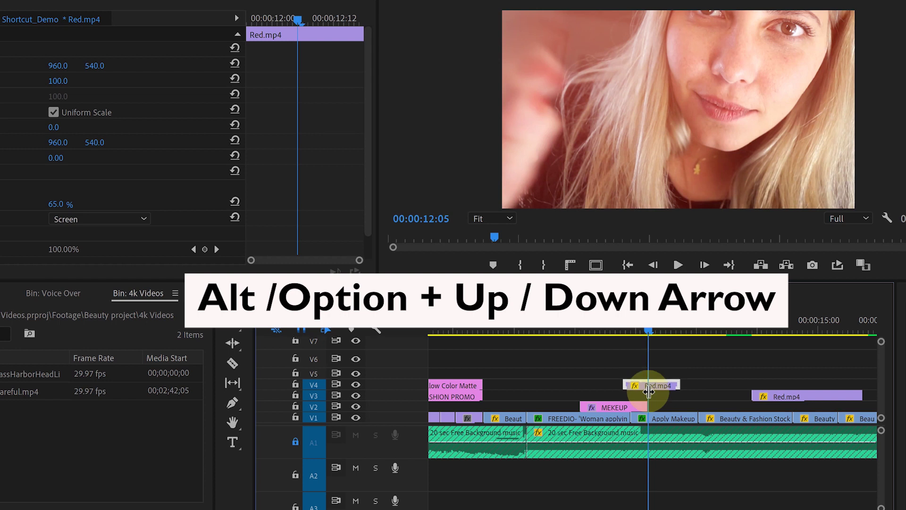
{"action": "key", "text": "alt+Down"}
Nudge the Beauty & Fashion clip at 00:00:13:21 up from V1 to V4, and undo the moves
{"action": "key", "text": "minus"}
{"action": "left_click", "coordinate": [702, 326]}
{"action": "left_click_drag", "start_coordinate": [713, 328], "coordinate": [703, 397]}
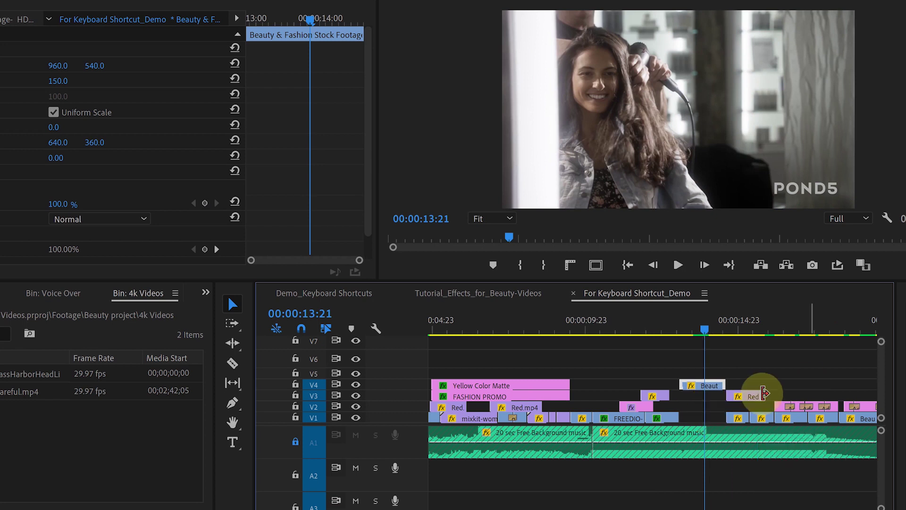
{"action": "key", "text": "alt+Up"}
{"action": "key", "text": "ctrl+z"}
{"action": "key", "text": "ctrl+z"}
{"action": "key", "text": "ctrl+z"}
{"action": "key", "text": "ctrl+z"}
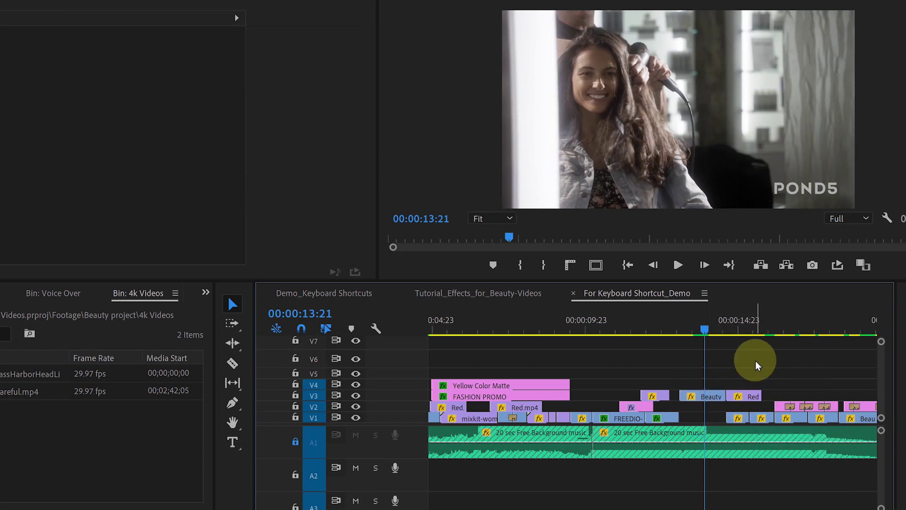
Open the Tutorial_Effects_for_Beauty-Videos sequence and select the linked Standing Intro clip at 00:00:30:11
{"action": "left_click", "coordinate": [490, 293]}
{"action": "left_click", "coordinate": [489, 421]}
{"action": "left_click", "coordinate": [477, 325]}
{"action": "left_click", "coordinate": [488, 420]}
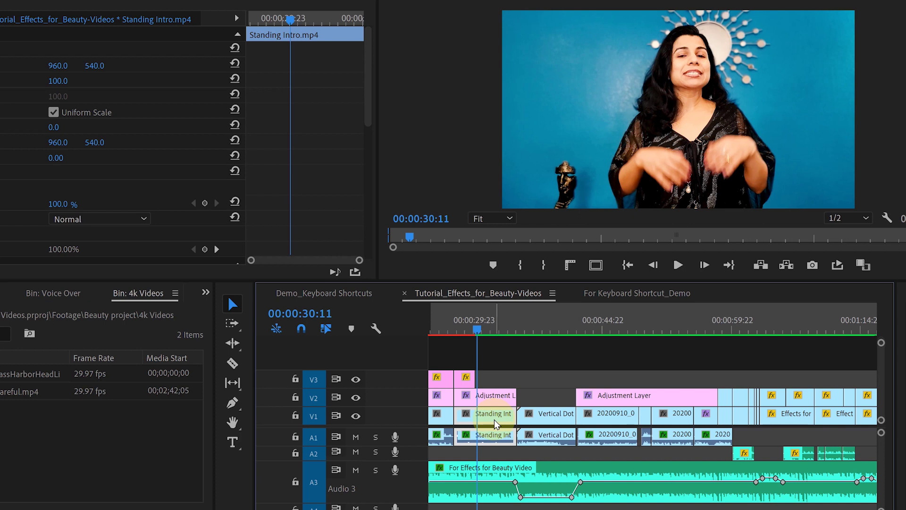
Turn off Linked Selection and shorten only the audio of the Standing Intro clip at 00:00:30:11 from its end
{"action": "left_click", "coordinate": [326, 329]}
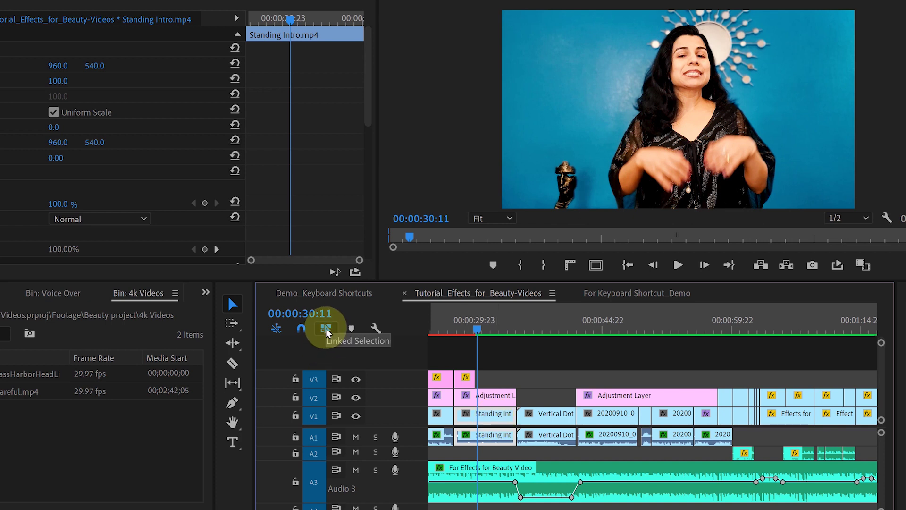
{"action": "left_click", "coordinate": [545, 397]}
{"action": "left_click", "coordinate": [490, 437]}
{"action": "left_click", "coordinate": [548, 437]}
{"action": "left_click", "coordinate": [487, 438]}
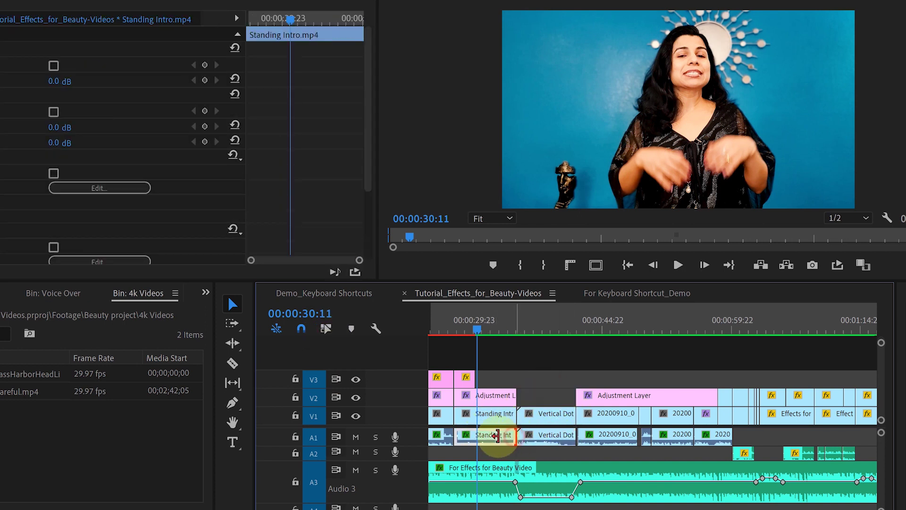
{"action": "left_click_drag", "start_coordinate": [495, 435], "coordinate": [496, 435]}
Turn Linked Selection back on and undo the trim of the Standing Intro audio
{"action": "left_click", "coordinate": [325, 329]}
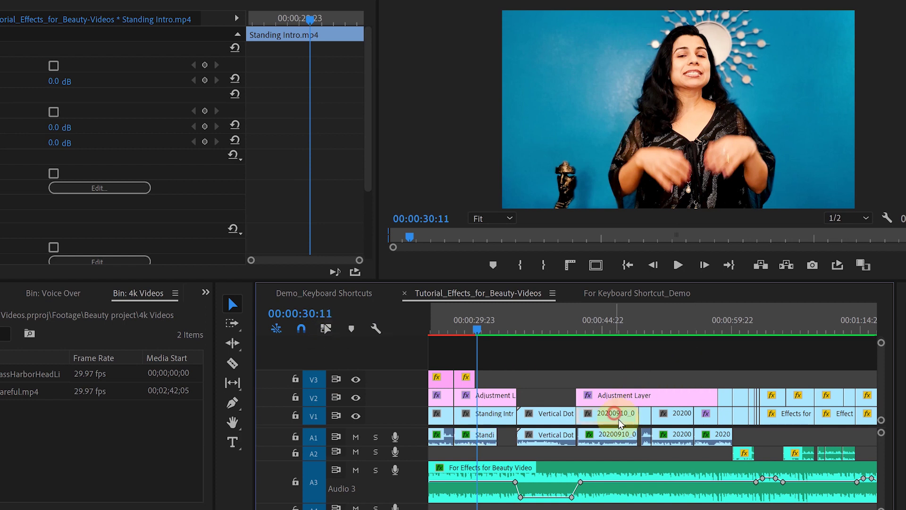
{"action": "left_click", "coordinate": [670, 434]}
{"action": "left_click", "coordinate": [325, 329]}
{"action": "key", "text": "ctrl+z"}
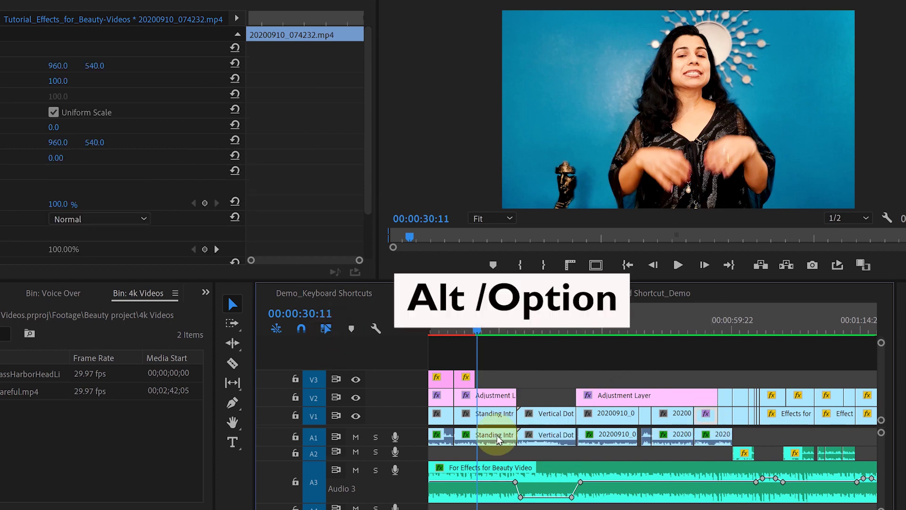
Select only the audio of the linked Standing Intro clip on A1 with Linked Selection on, and adjust its end
{"action": "left_click", "coordinate": [497, 439], "text": "alt"}
{"action": "left_click", "coordinate": [497, 440]}
{"action": "left_click", "coordinate": [497, 439], "text": "alt"}
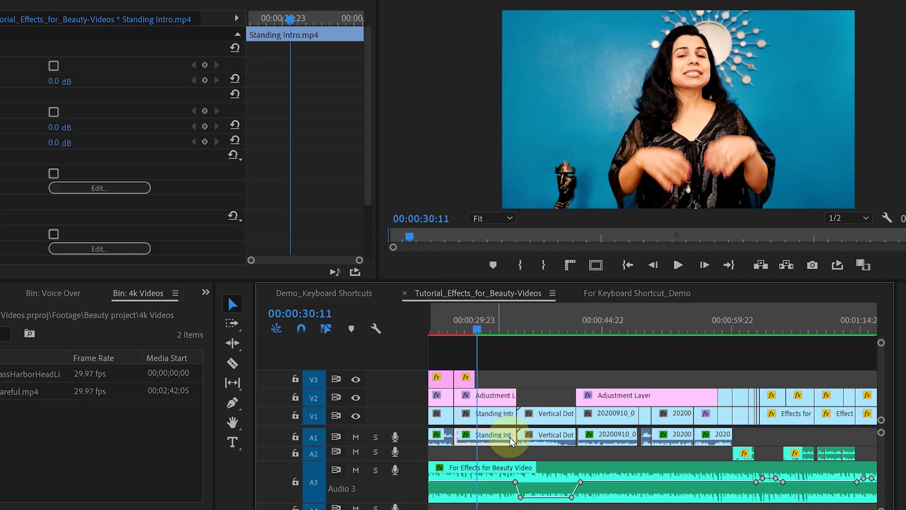
{"action": "left_click_drag", "start_coordinate": [502, 435], "coordinate": [513, 434]}
At 00:00:27:03, select only the Standing Intro audio on A1 and shorten its end independently of the video
{"action": "left_click", "coordinate": [493, 324]}
{"action": "key", "text": "equal"}
{"action": "key", "text": "equal"}
{"action": "left_click", "coordinate": [696, 439], "text": "alt"}
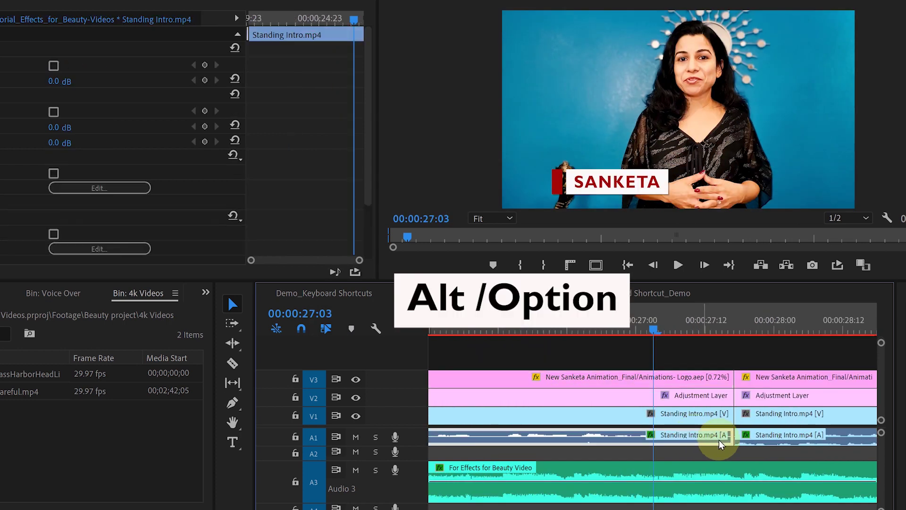
{"action": "left_click_drag", "start_coordinate": [729, 434], "coordinate": [687, 435]}
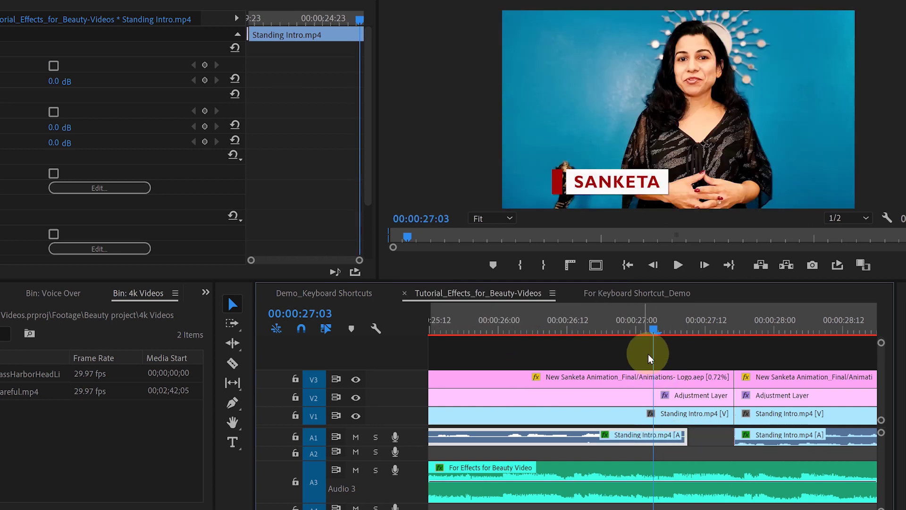
{"action": "left_click_drag", "start_coordinate": [652, 336], "coordinate": [708, 364]}
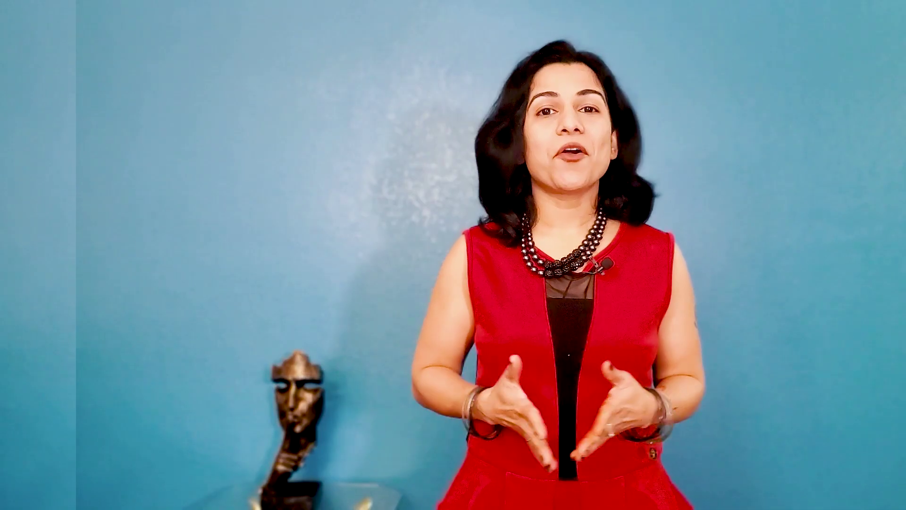